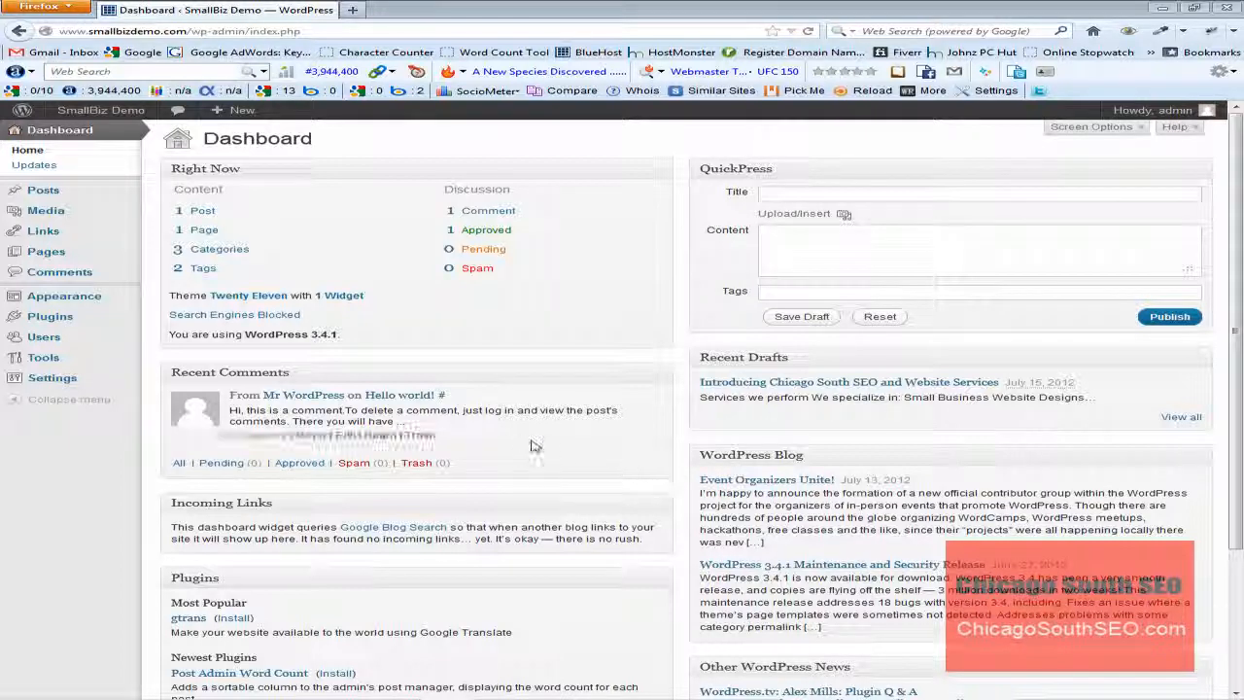
Create a new page and title it "My New Page".
mouse_move(41, 253)
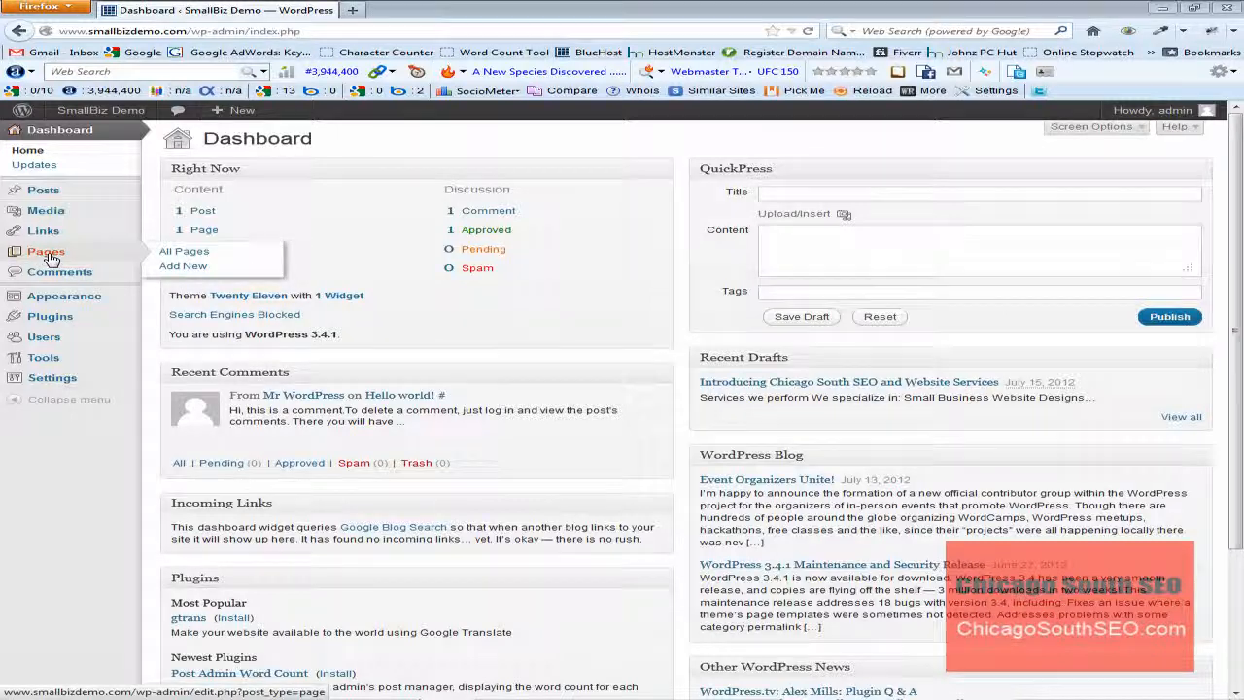
left_click(51, 257)
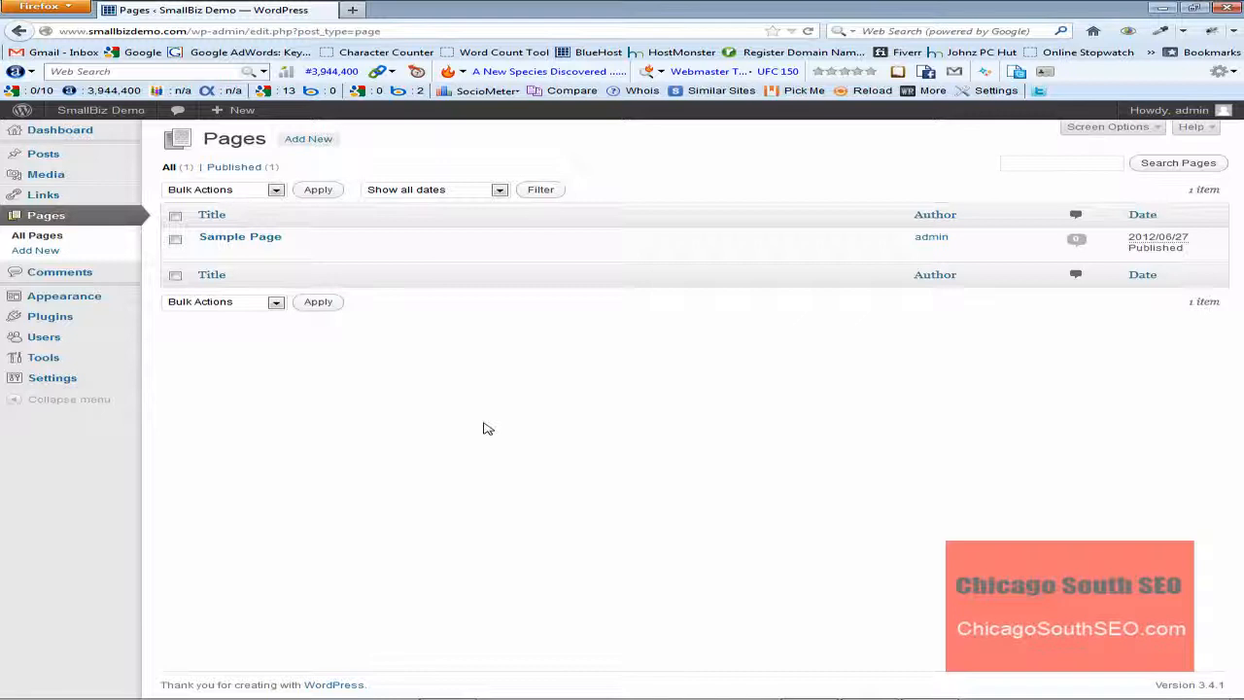
left_click(309, 142)
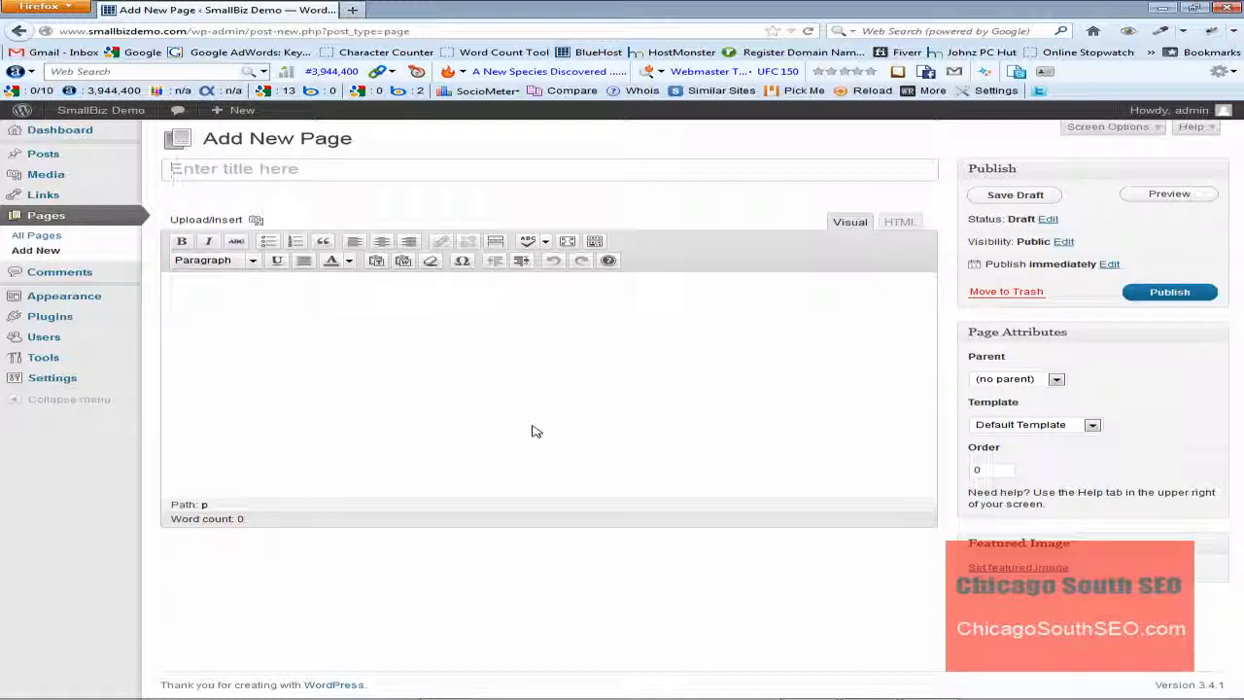
type("My New Page")
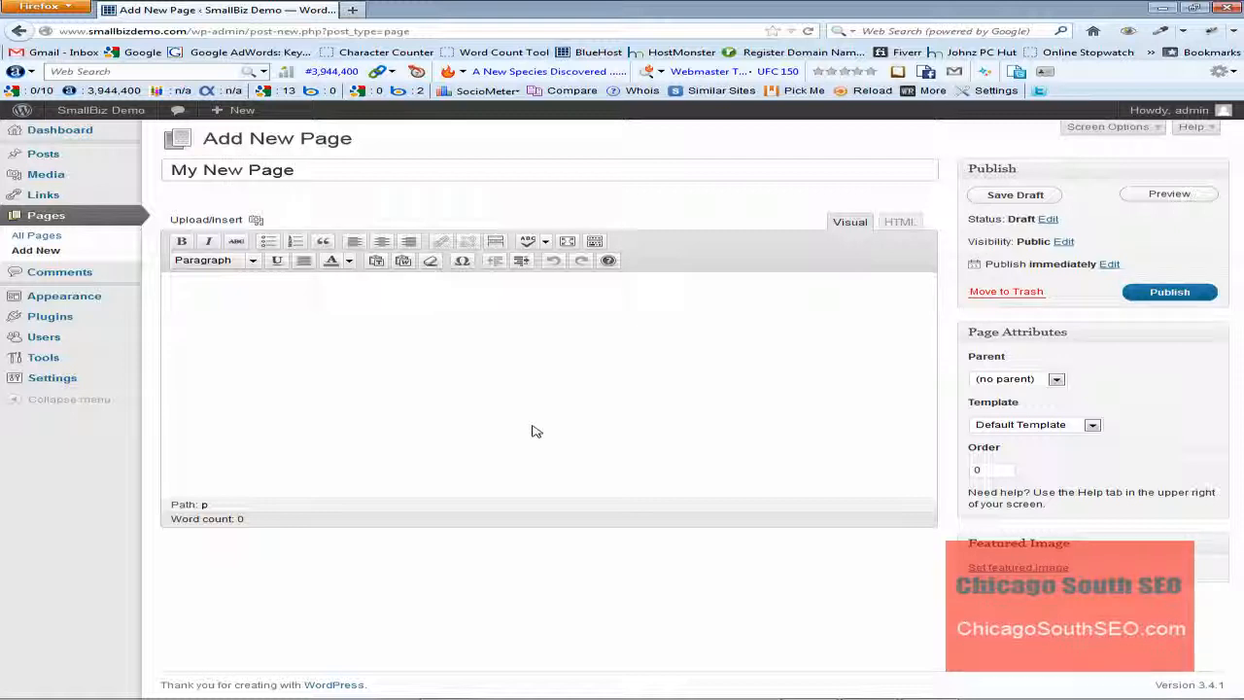
Paste the copied lorem ipsum paragraphs into the page body.
left_click(236, 308)
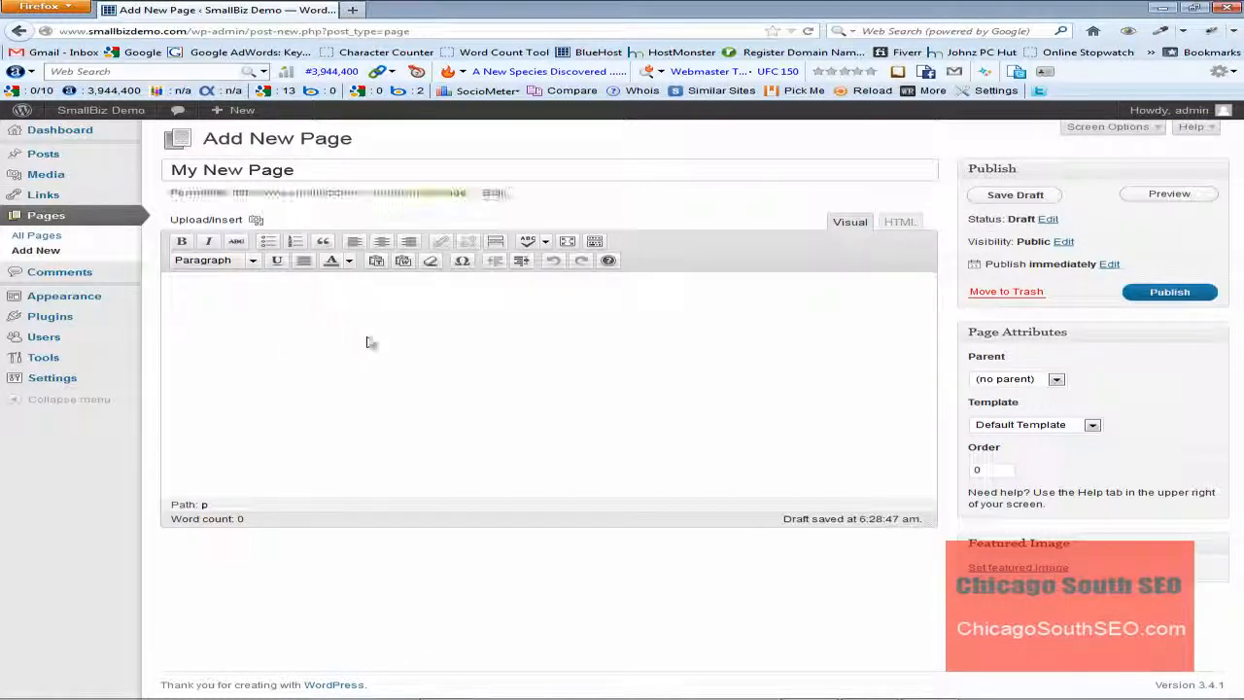
key("ctrl+v")
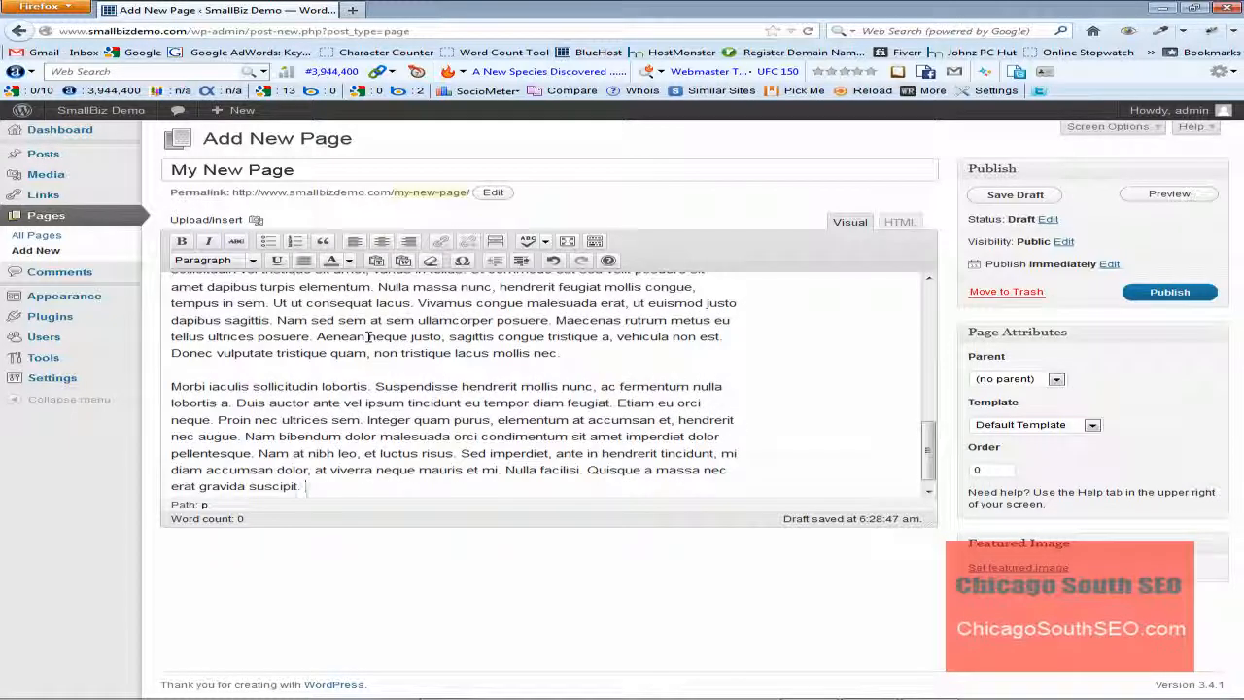
scroll(386, 318, "up", 10)
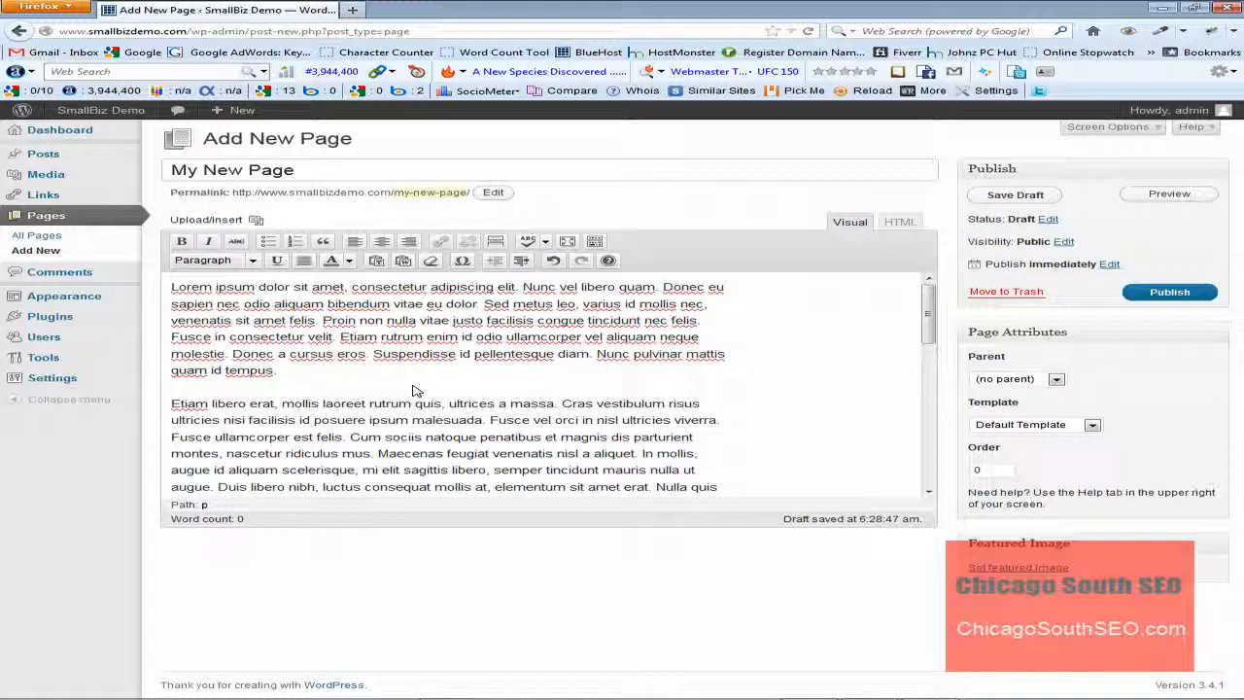
Add the line "Heading" above the first body paragraph and format it as Heading 1.
left_click(175, 286)
key("Return")
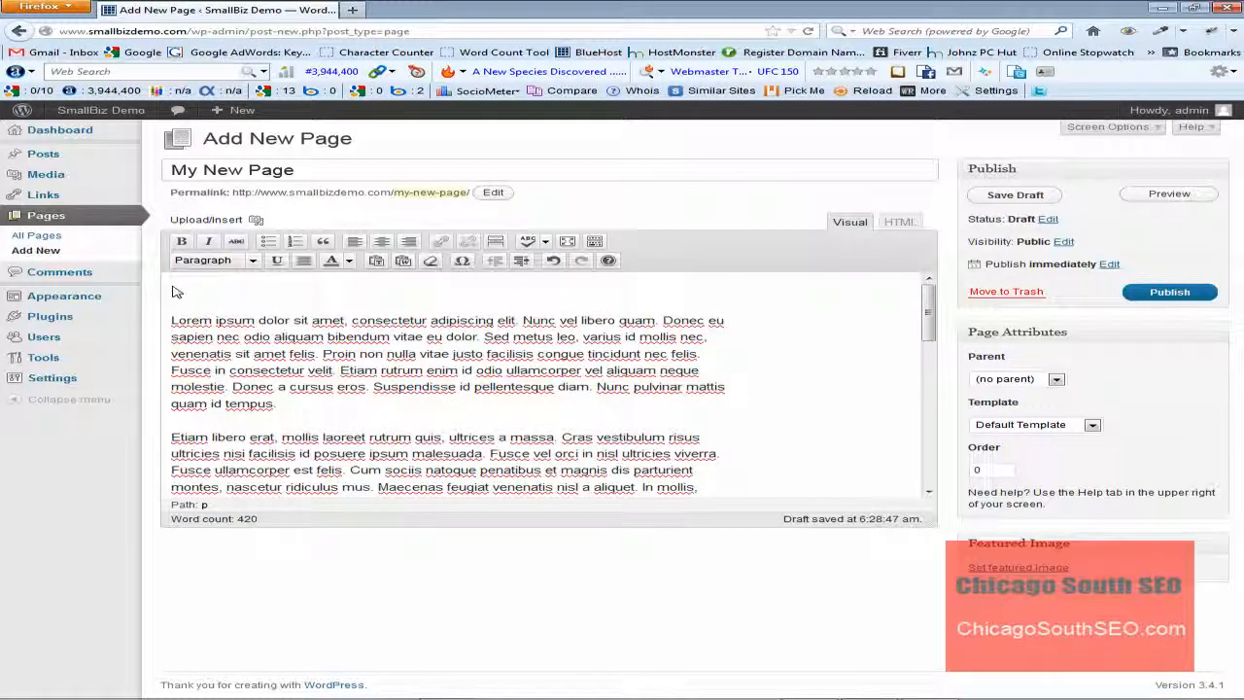
type("Heading")
double_click(175, 287)
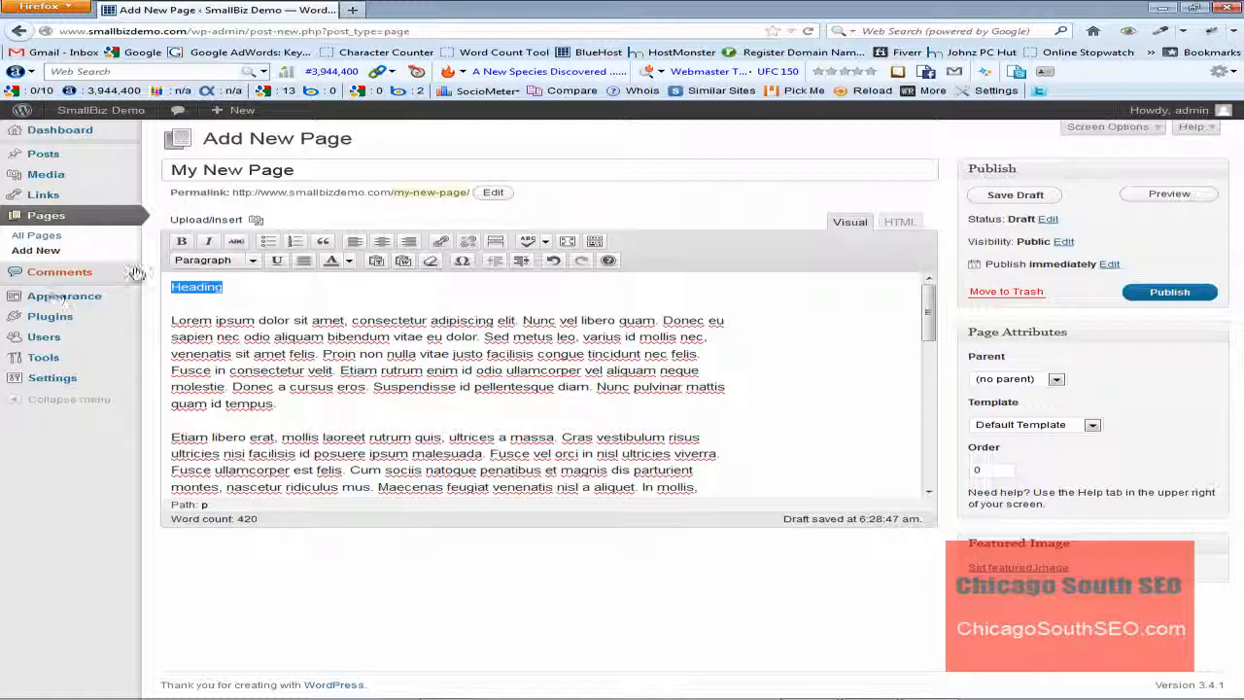
left_click(251, 260)
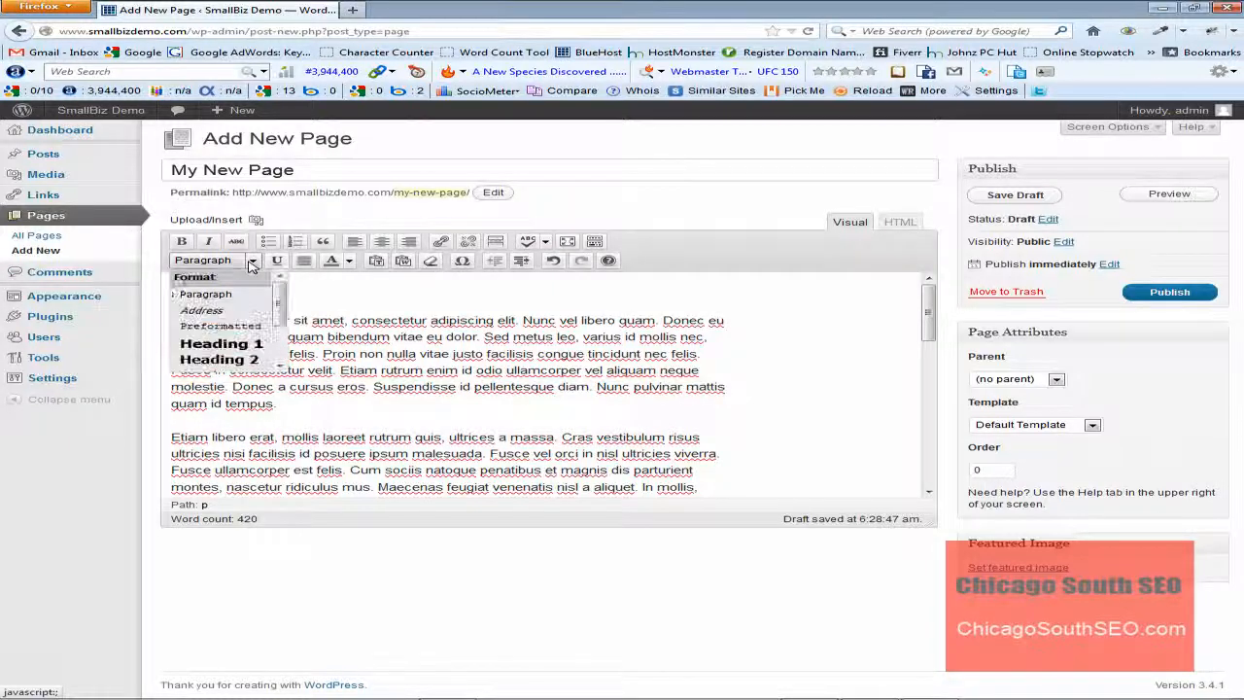
left_click(240, 348)
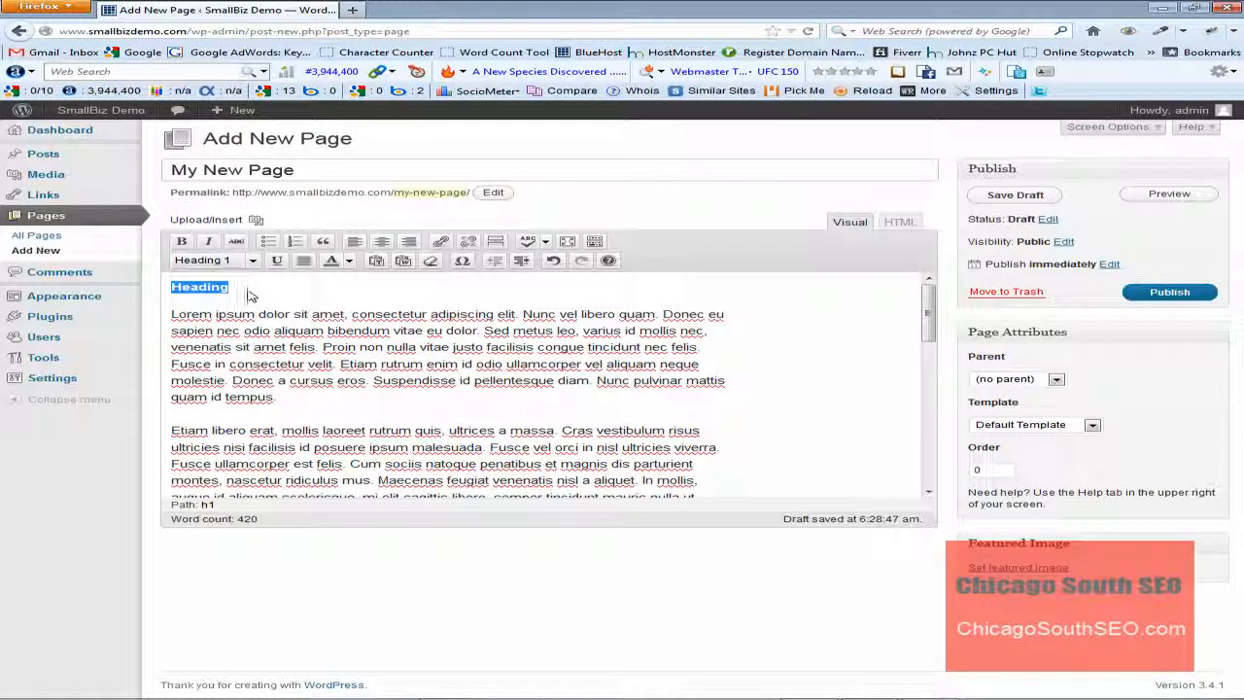
left_click(249, 305)
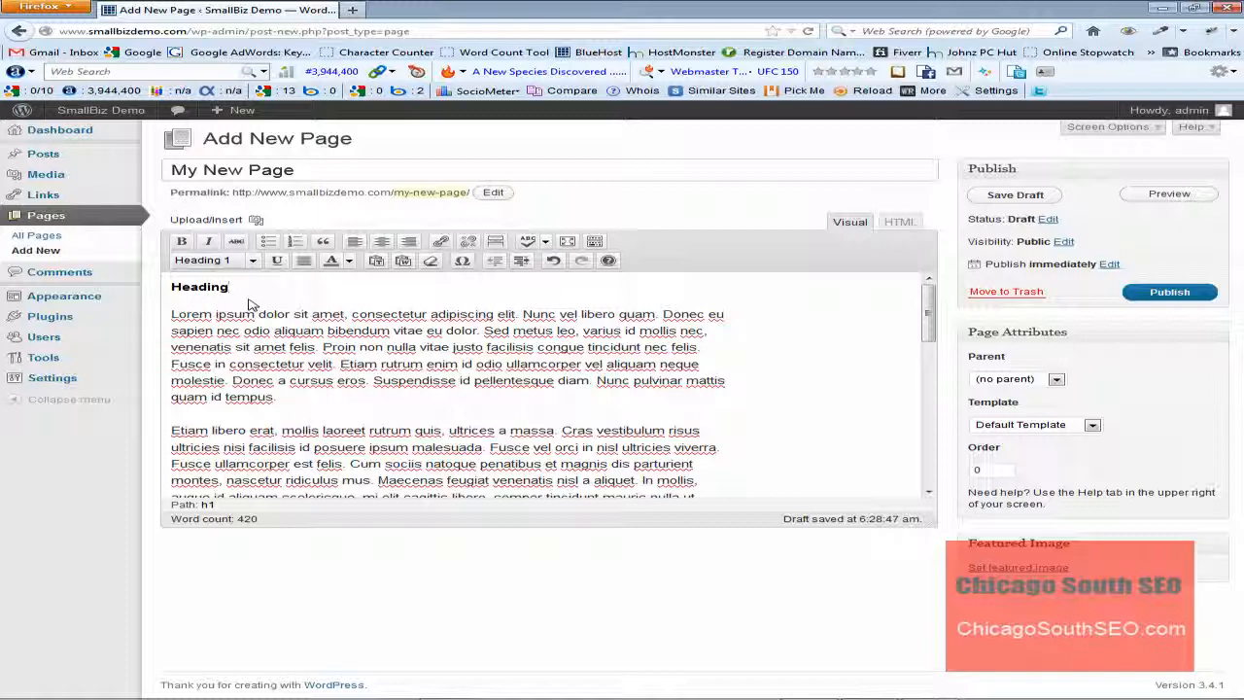
Upload the Koala picture from the Sample Pictures folder for placement at the start of the first paragraph.
left_click(172, 314)
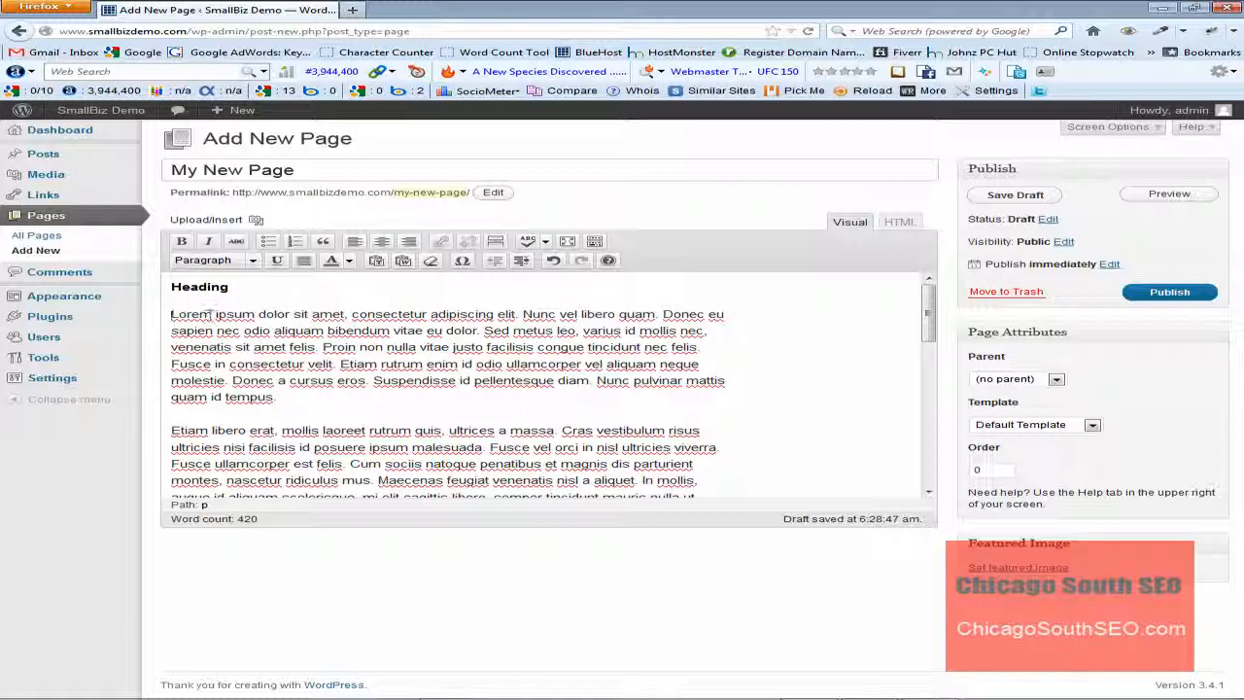
left_click(255, 220)
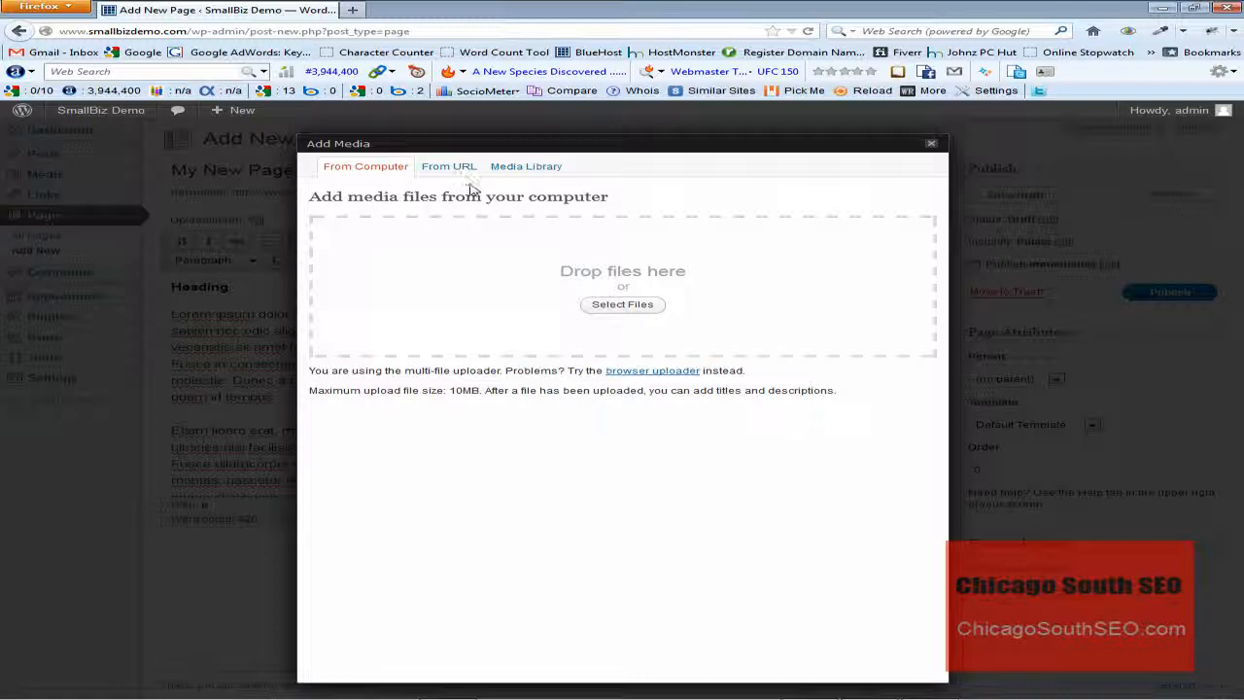
left_click(622, 305)
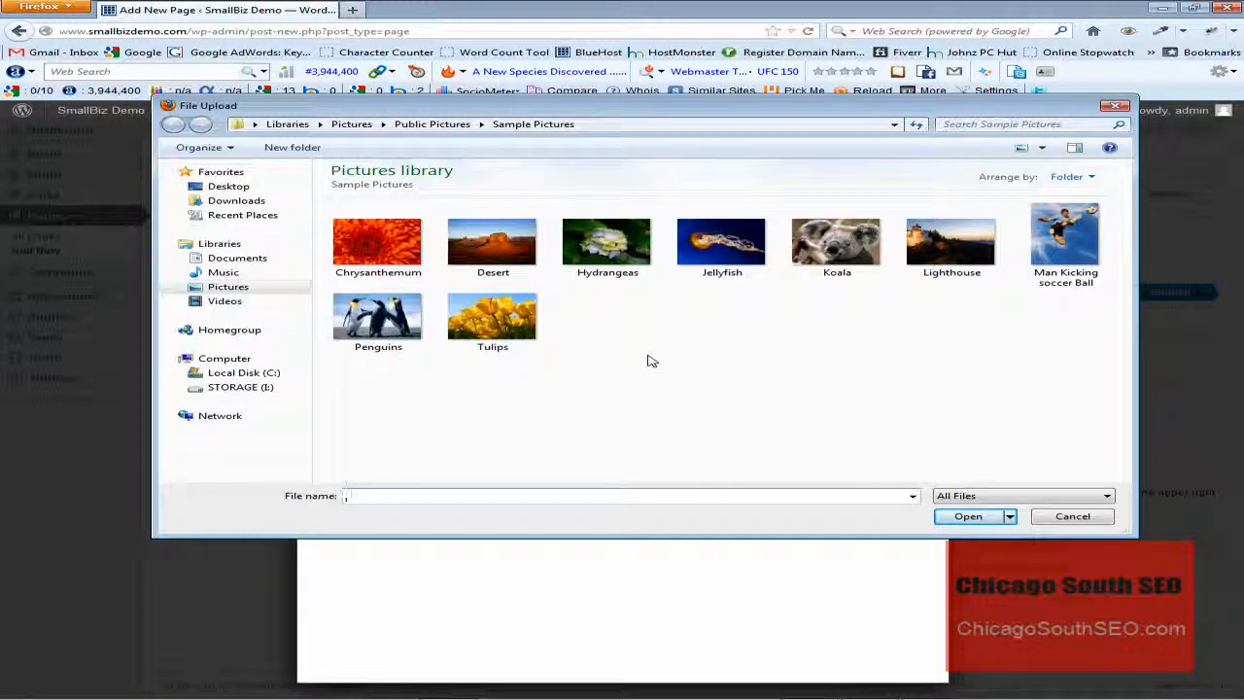
left_click(834, 257)
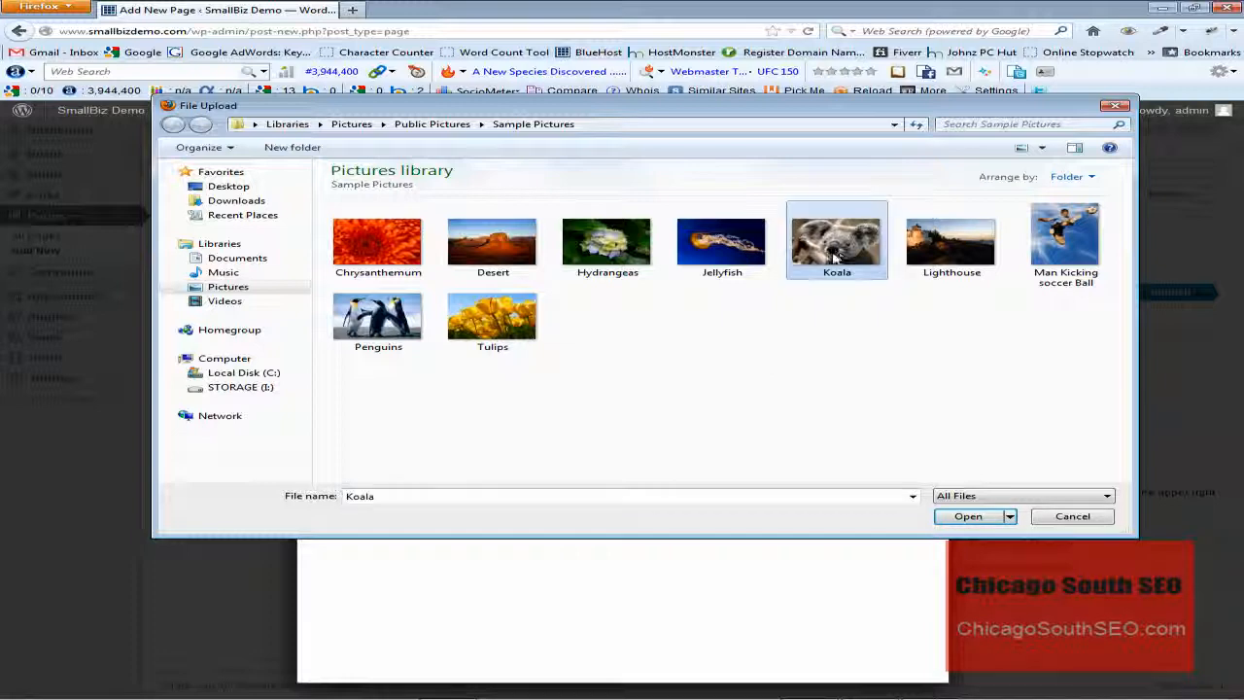
left_click(976, 519)
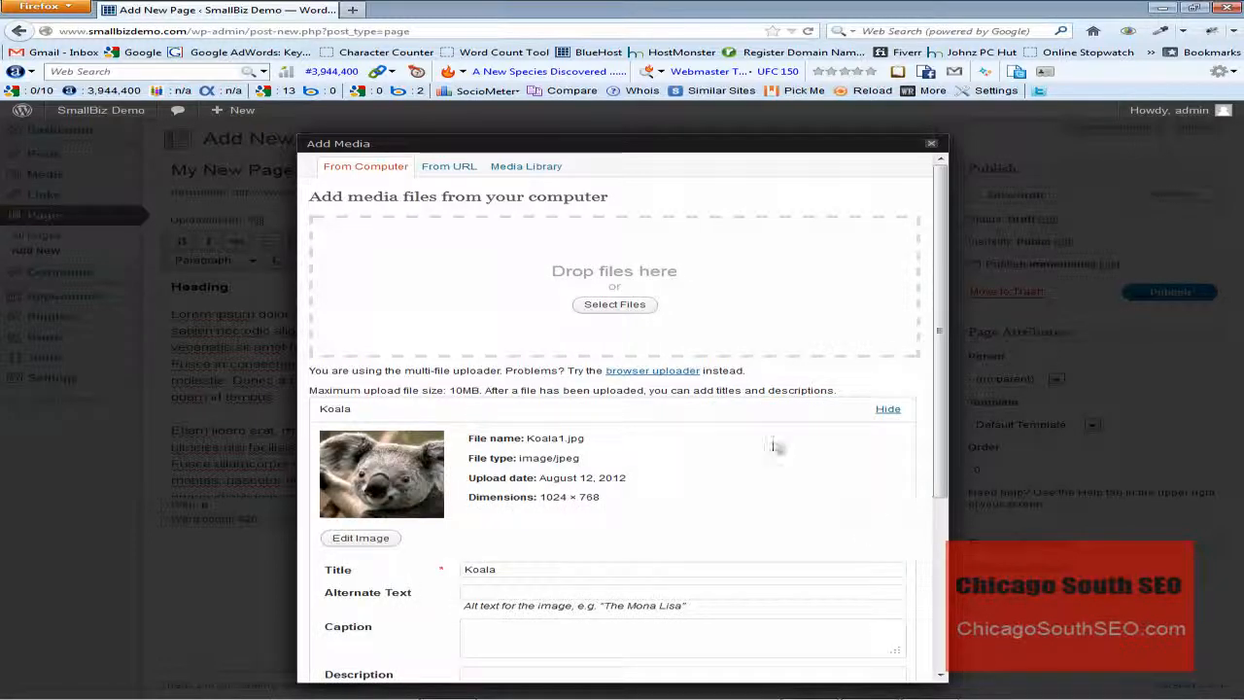
Insert the uploaded Koala image into the page with Left alignment at Medium size.
left_click_drag(941, 427, 941, 558)
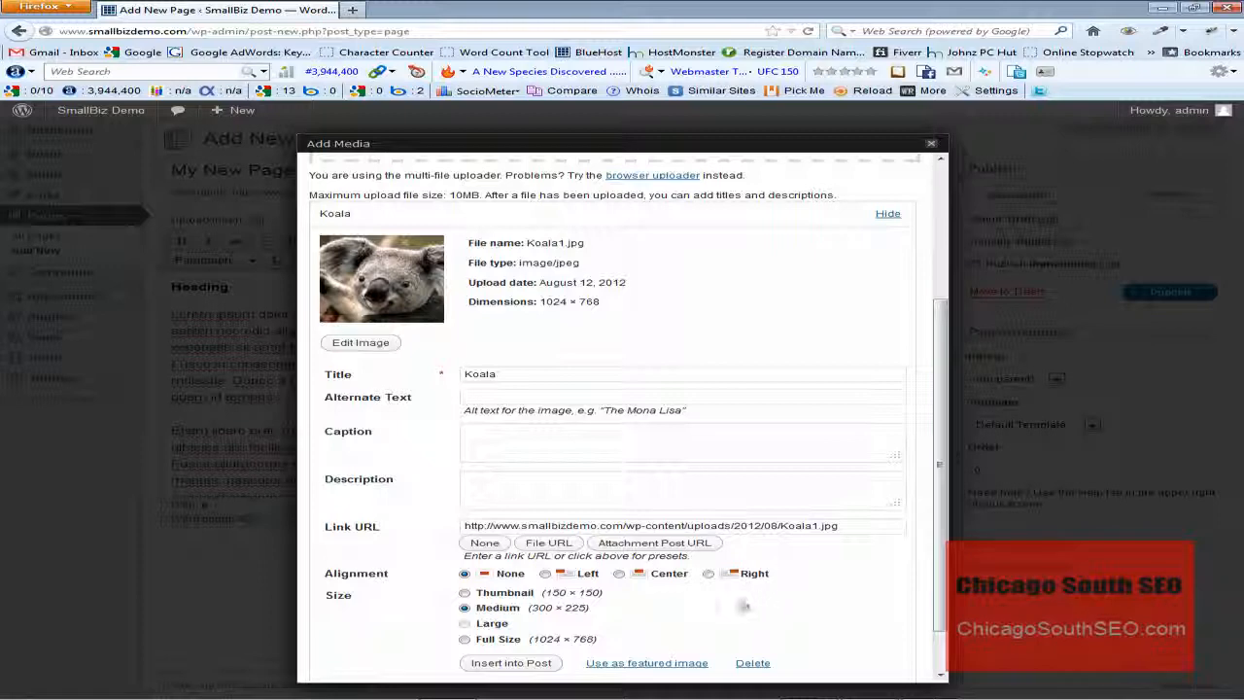
left_click(546, 575)
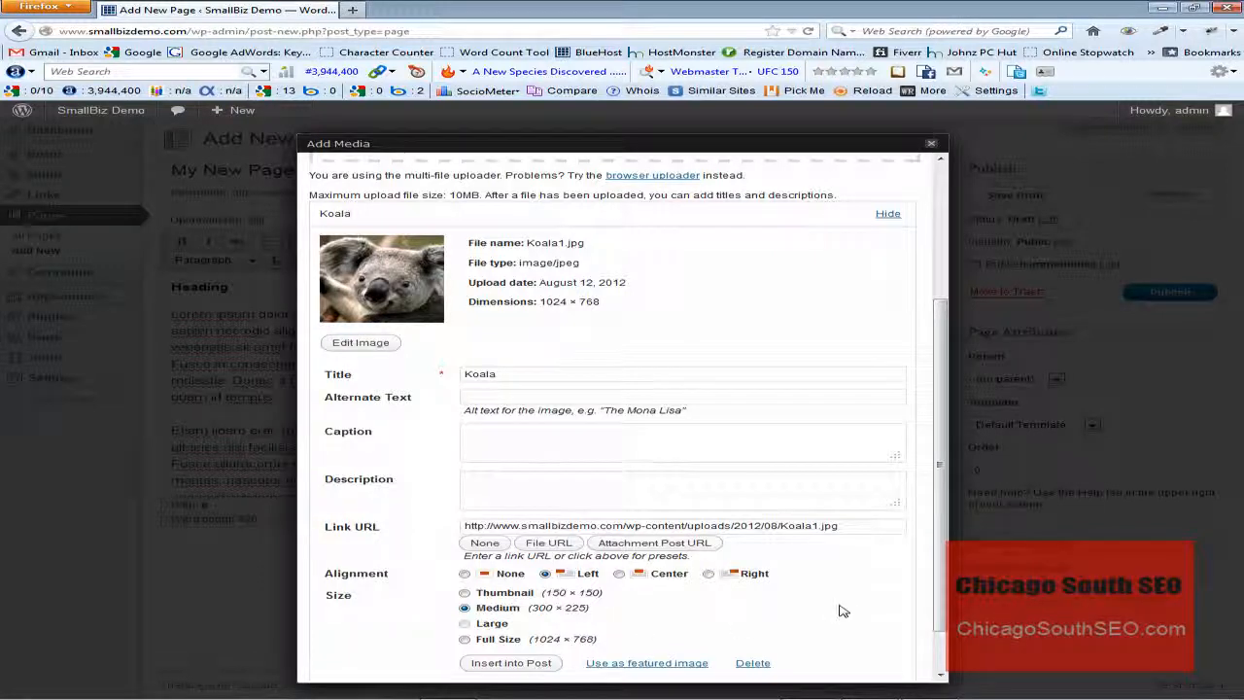
scroll(839, 609, "down", 1)
left_click(513, 612)
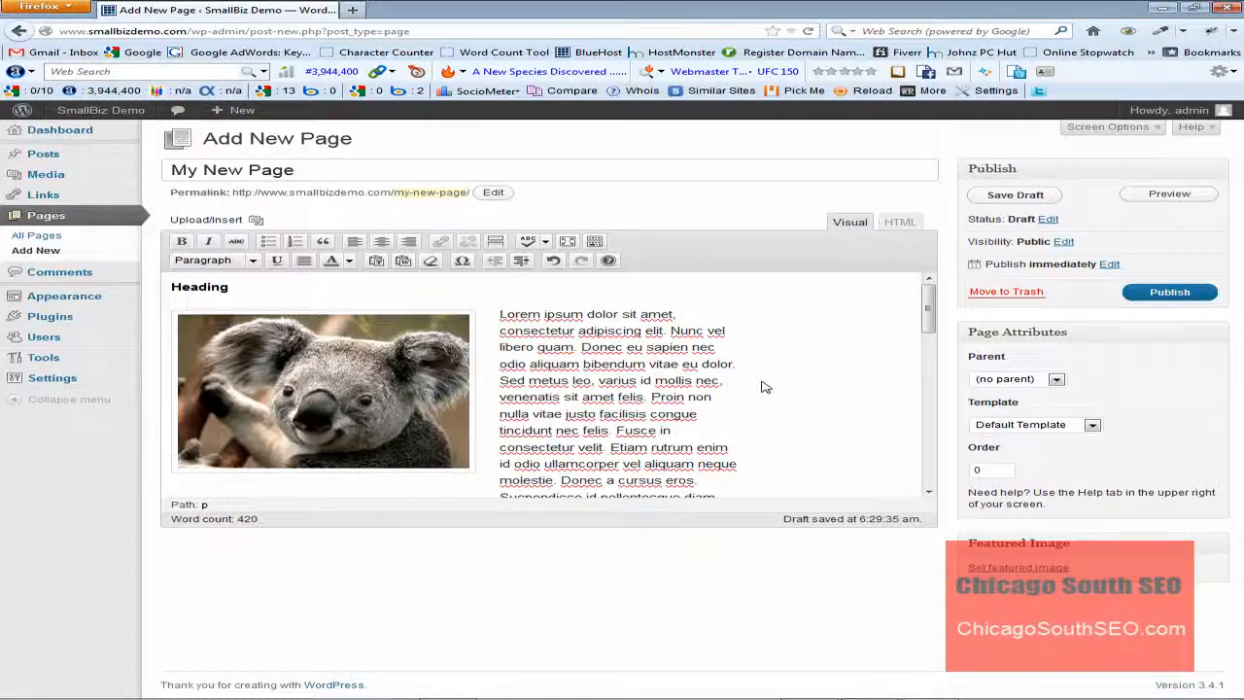
Check the page content with the inserted image and save the page as a draft.
scroll(764, 388, "down", 3)
scroll(764, 388, "up", 3)
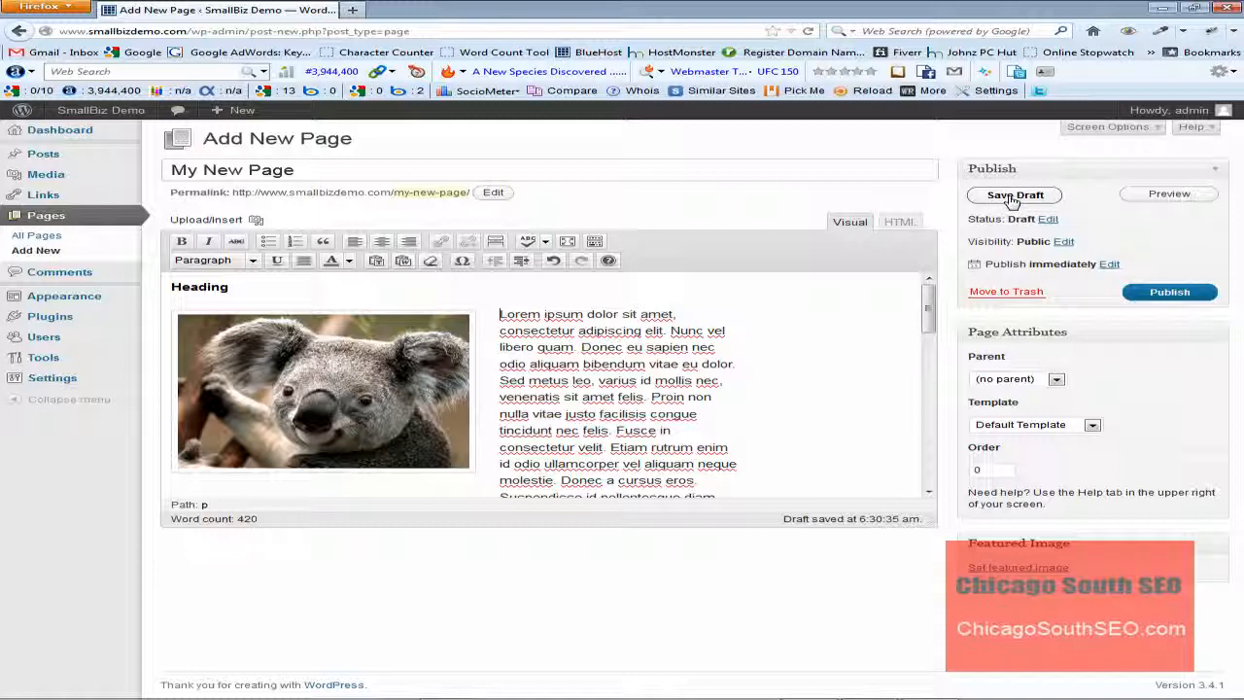
left_click(1014, 195)
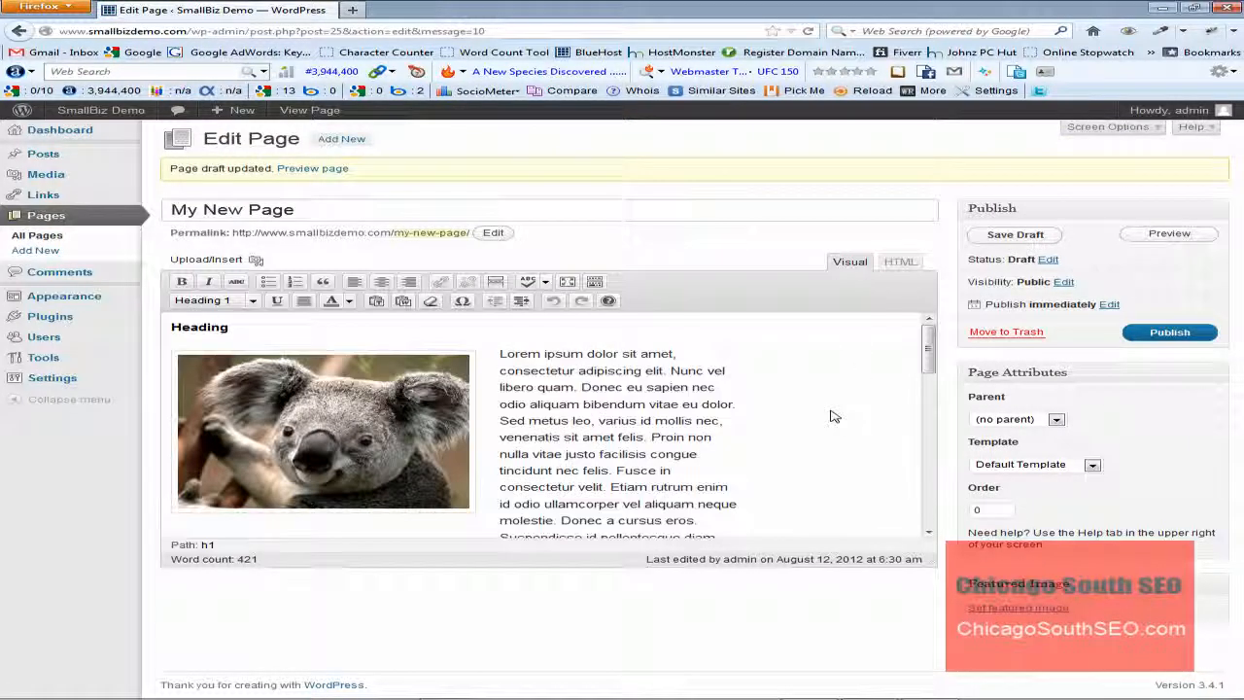
Examine the page's visibility choices and publish date options, cancelling out of each.
left_click(1066, 283)
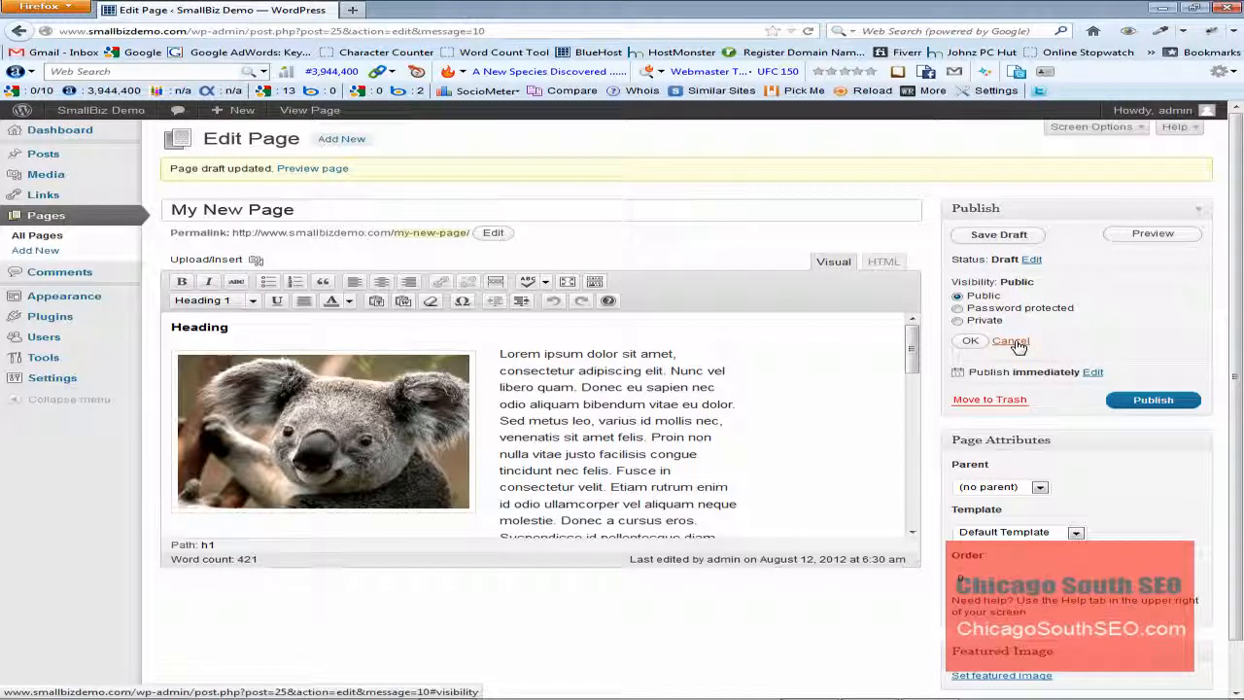
left_click(1011, 342)
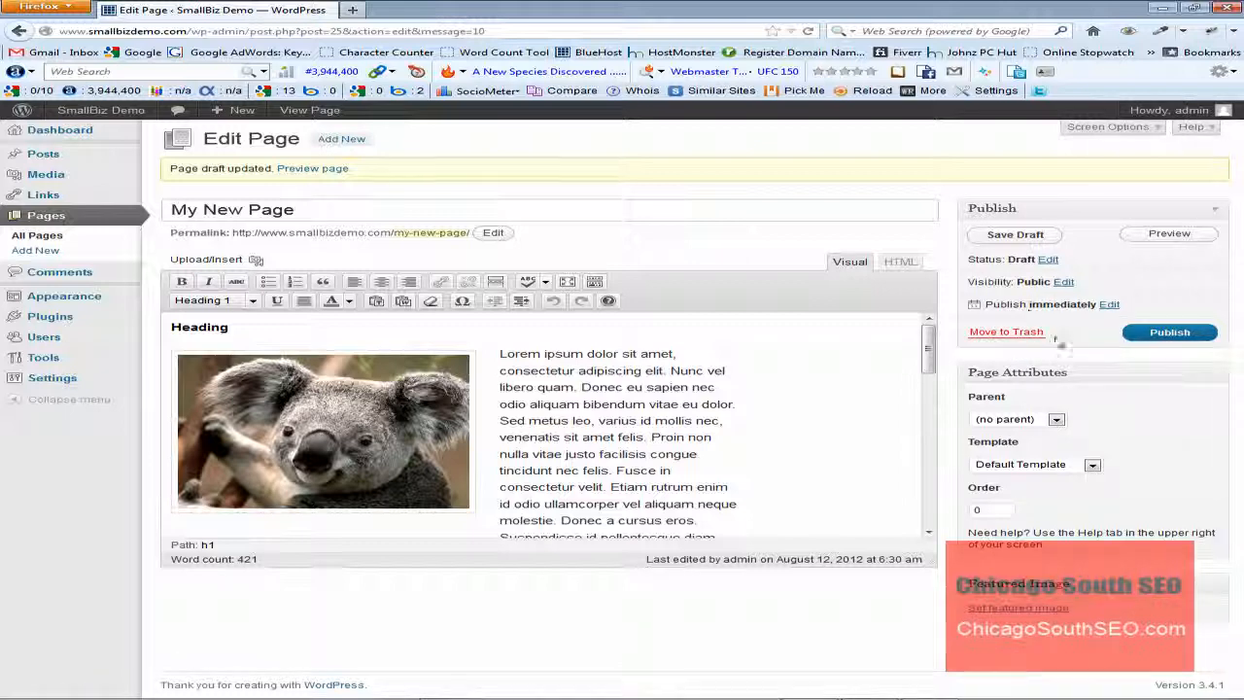
left_click(1169, 332)
left_click(1110, 305)
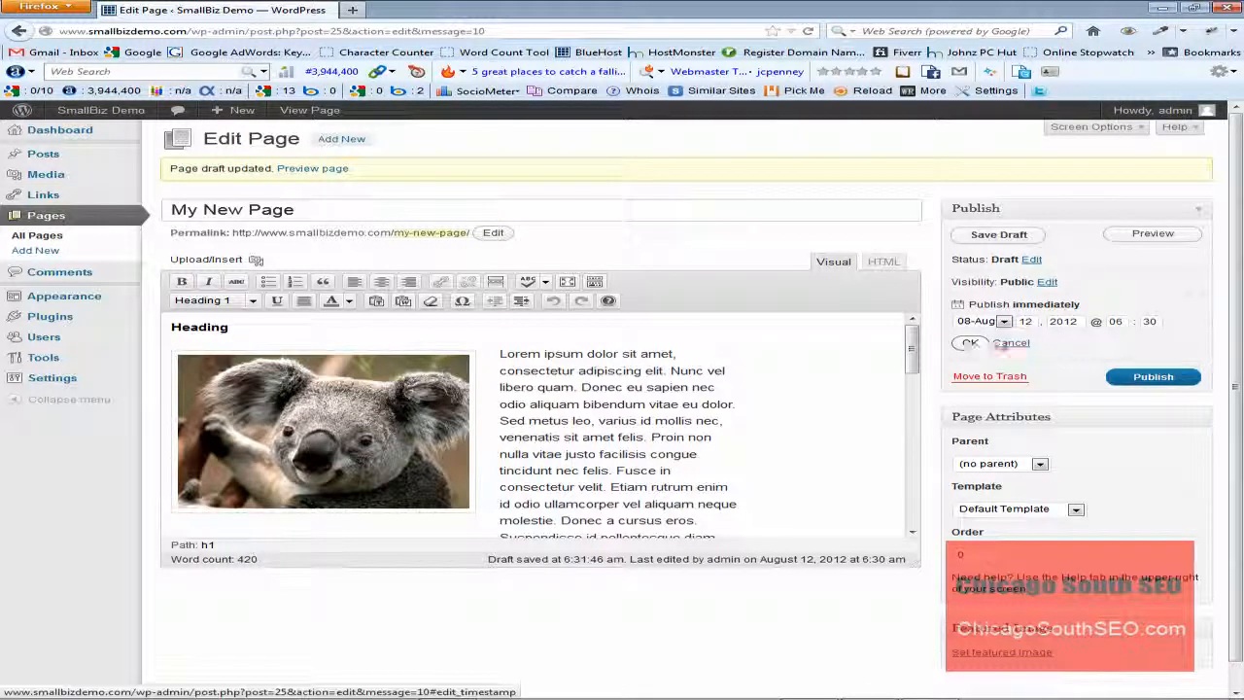
left_click(1012, 345)
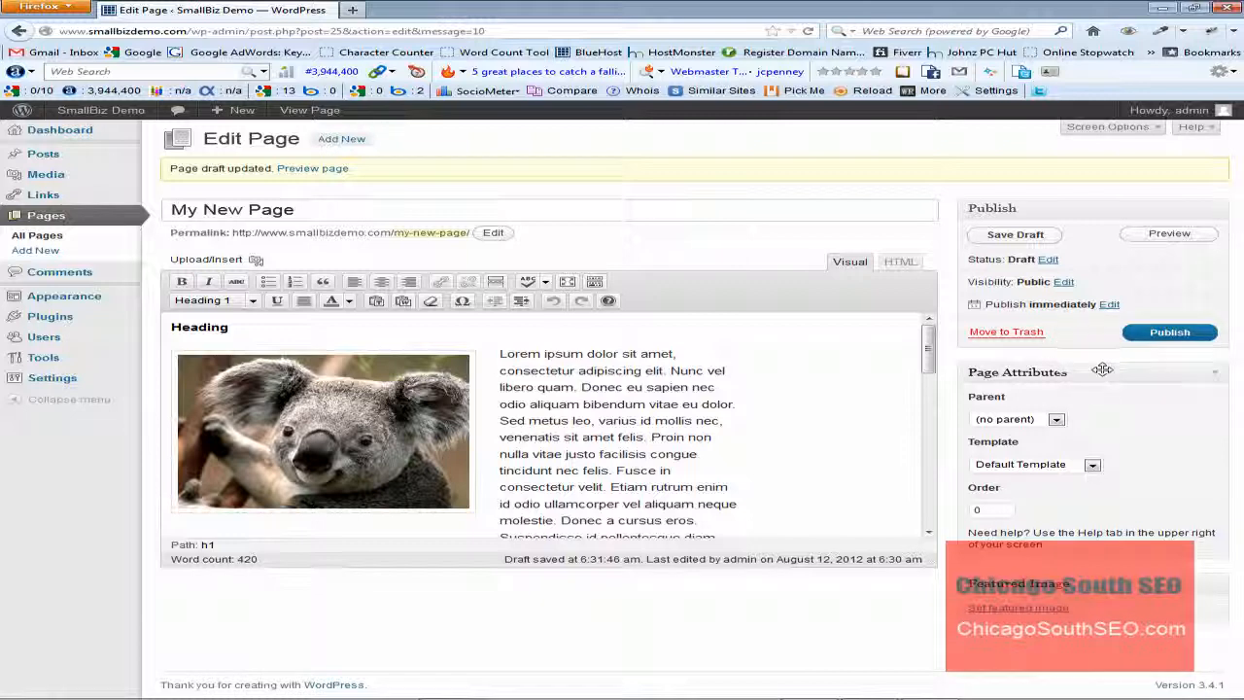
Examine the available parent pages and page templates in the page attributes.
left_click(1057, 421)
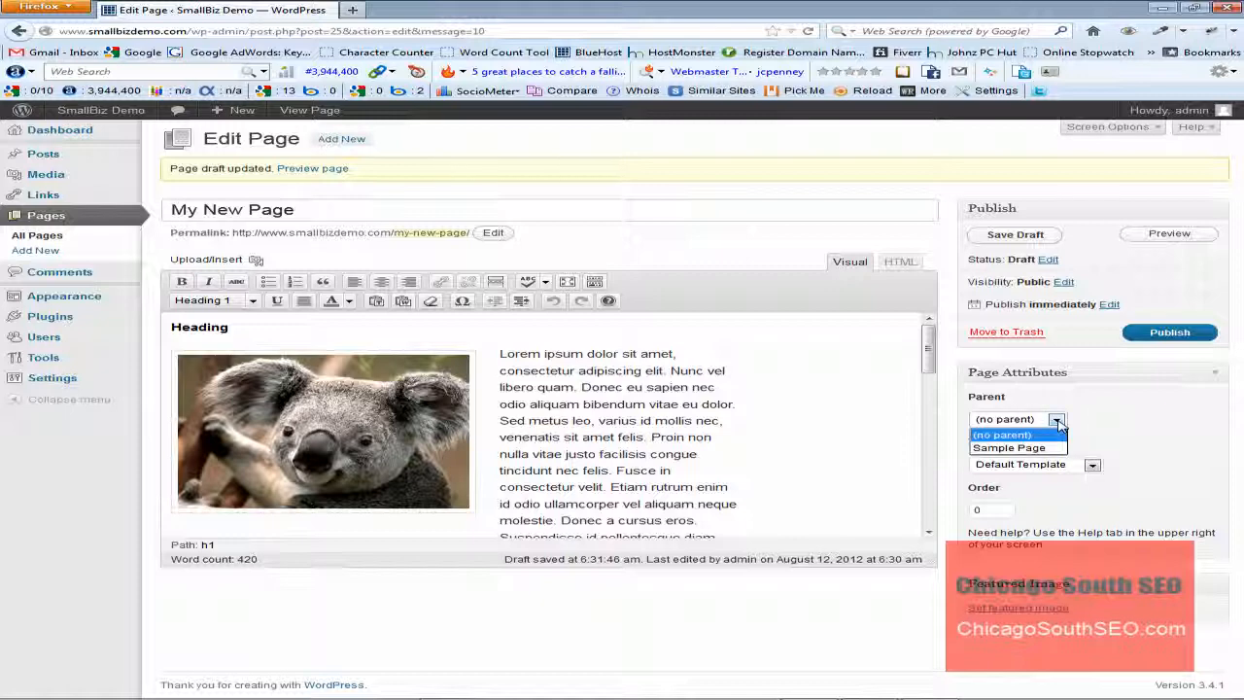
left_click(1059, 424)
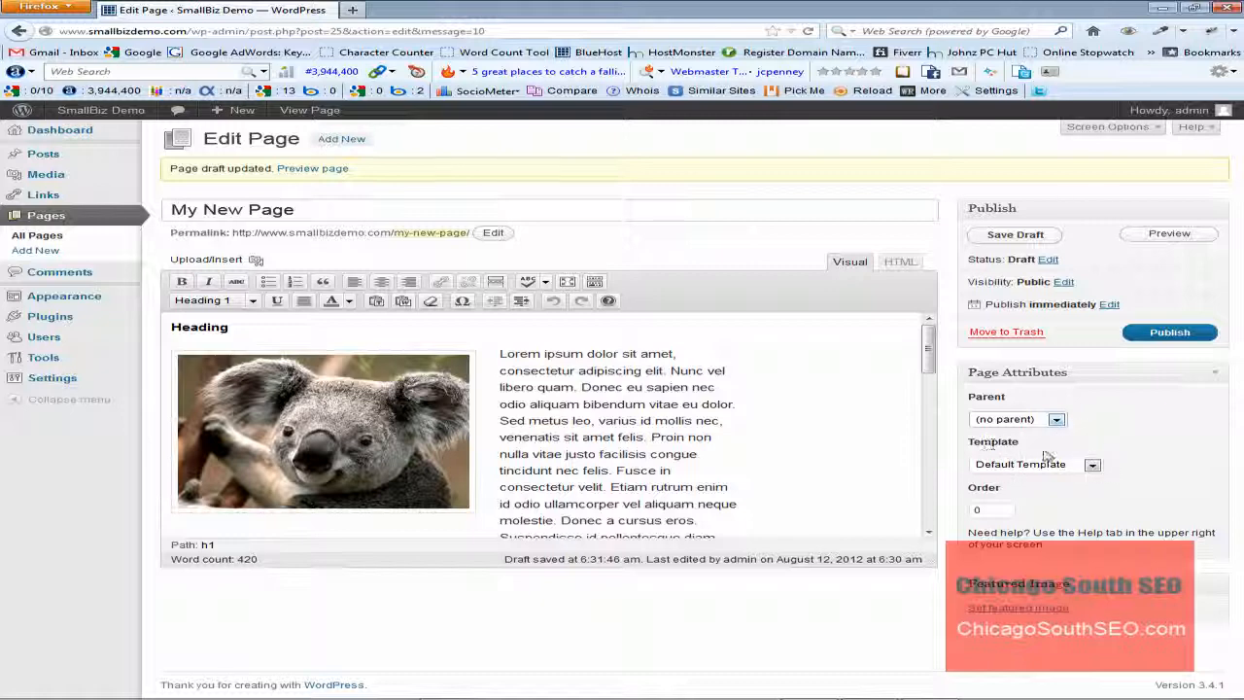
left_click(1092, 465)
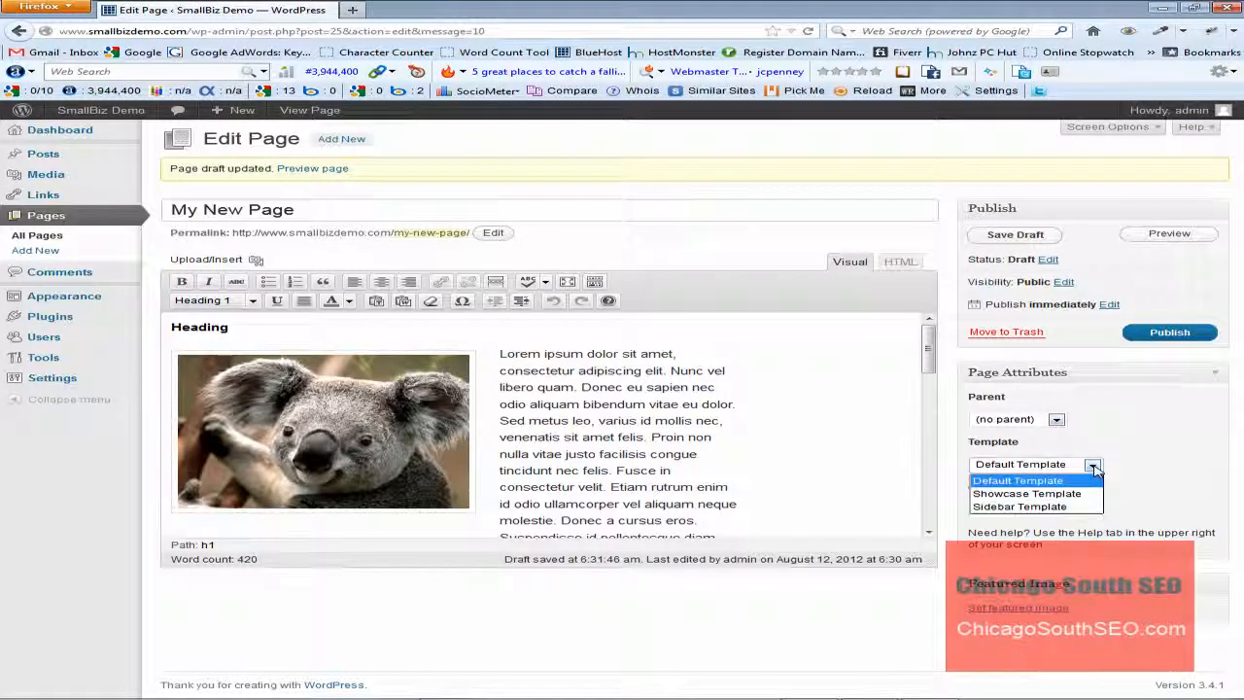
left_click(1092, 467)
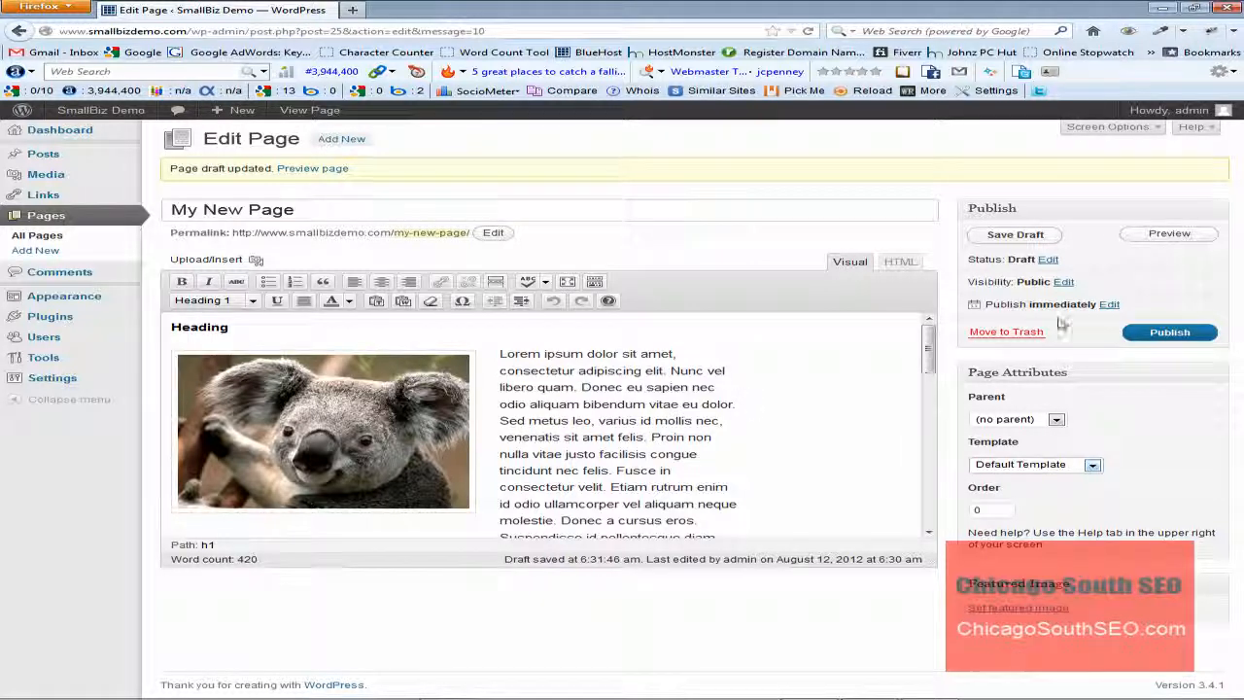
Publish the page and view the SmallBiz Demo site's home page in a new browser tab.
left_click(1175, 334)
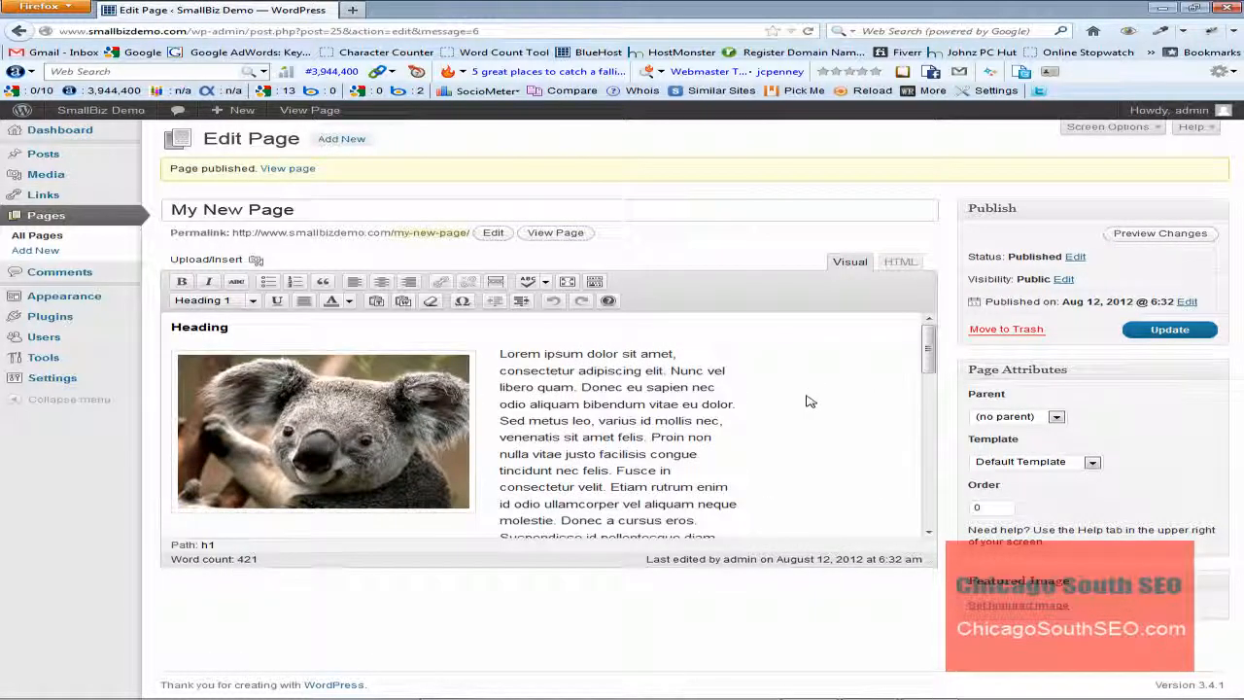
right_click(93, 110)
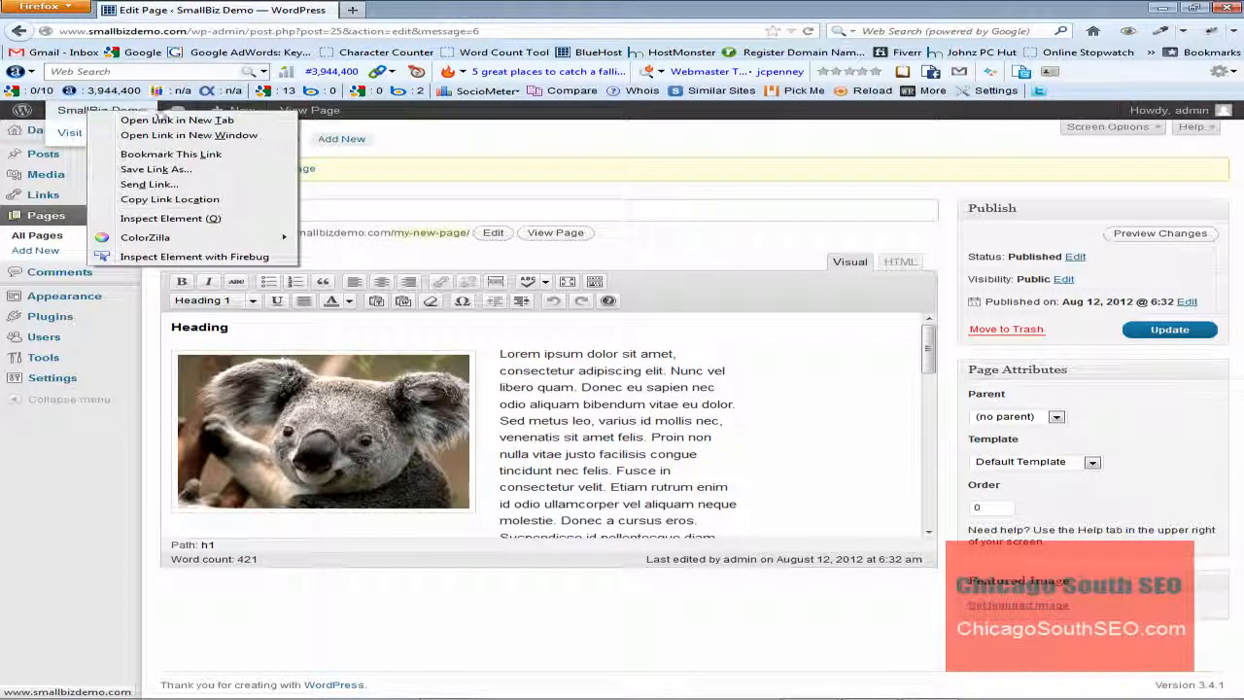
left_click(165, 119)
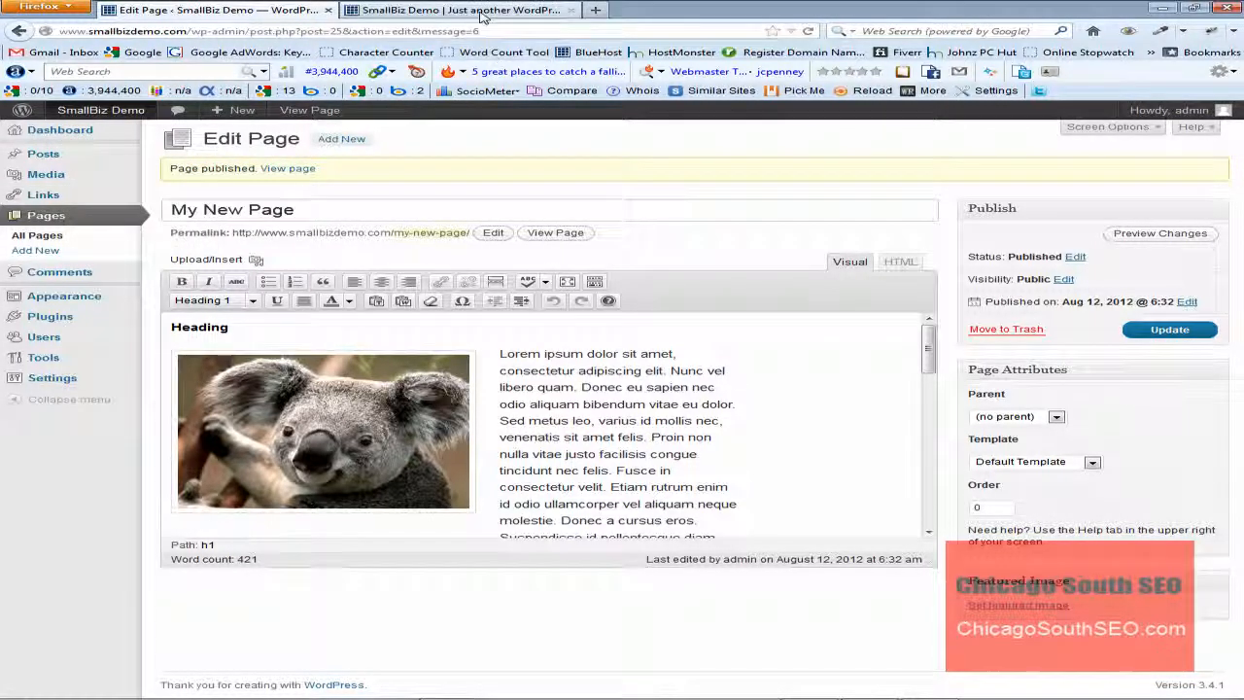
left_click(481, 11)
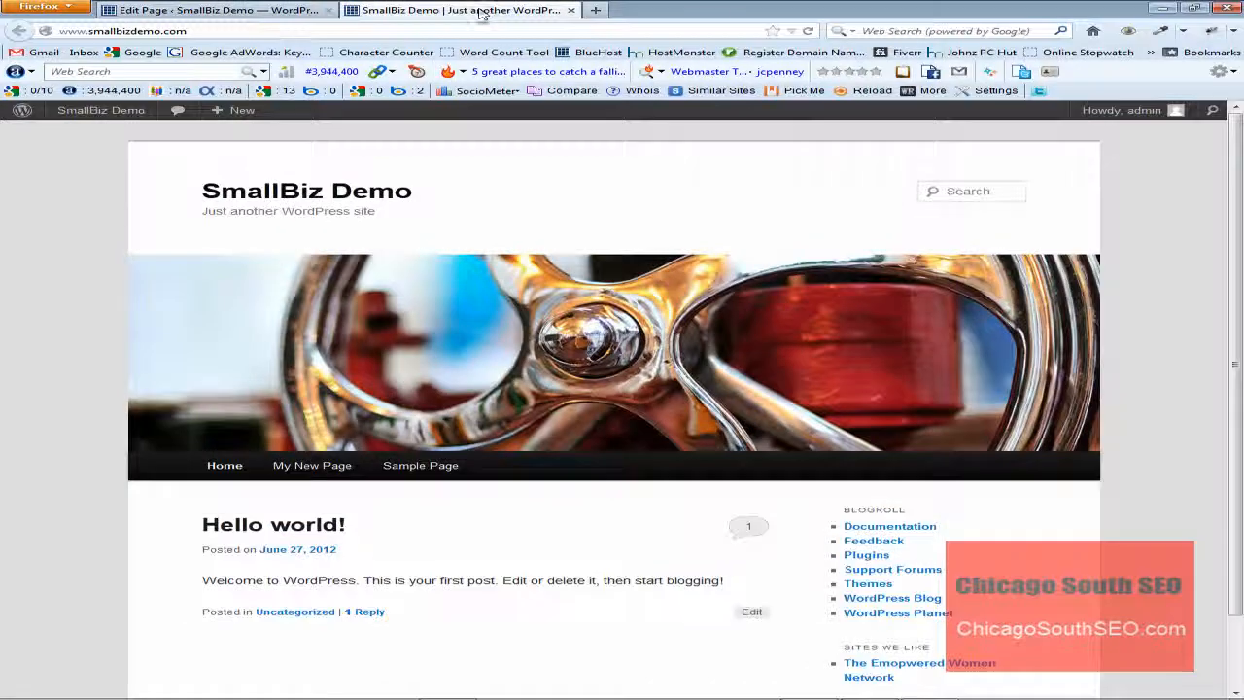
scroll(559, 410, "down", 2)
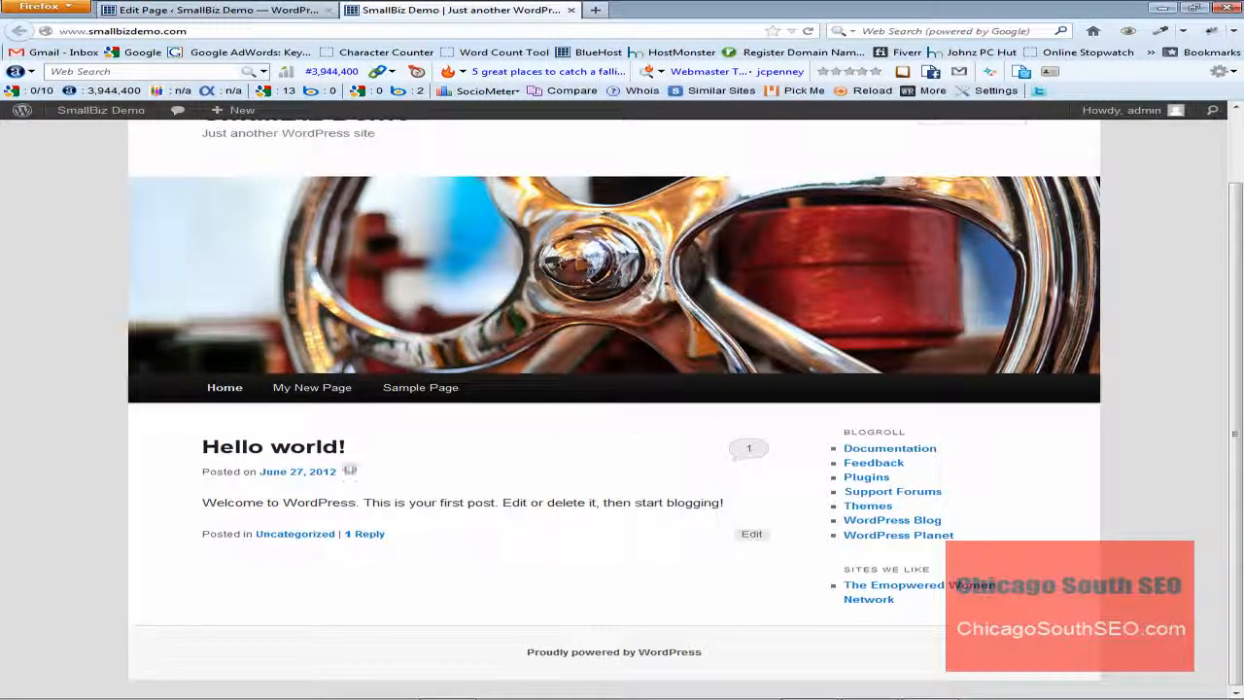
Open My New Page on the live site and review its heading, koala image and body text.
left_click(316, 392)
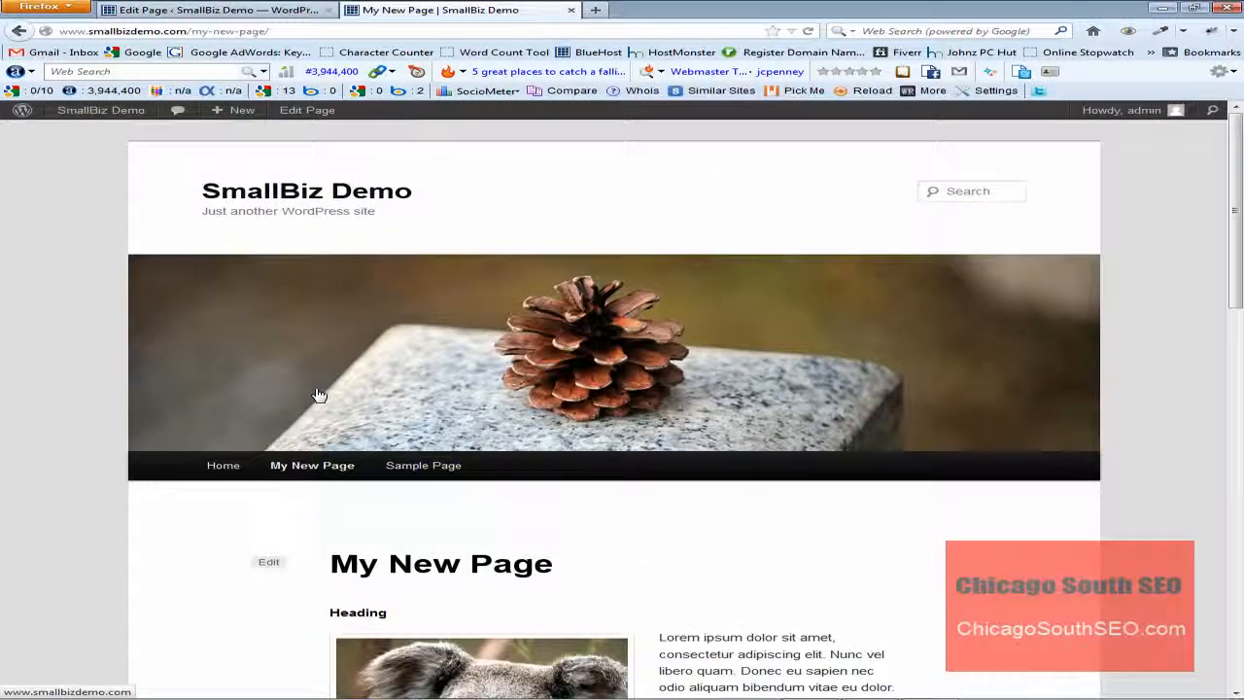
scroll(1089, 432, "down", 5)
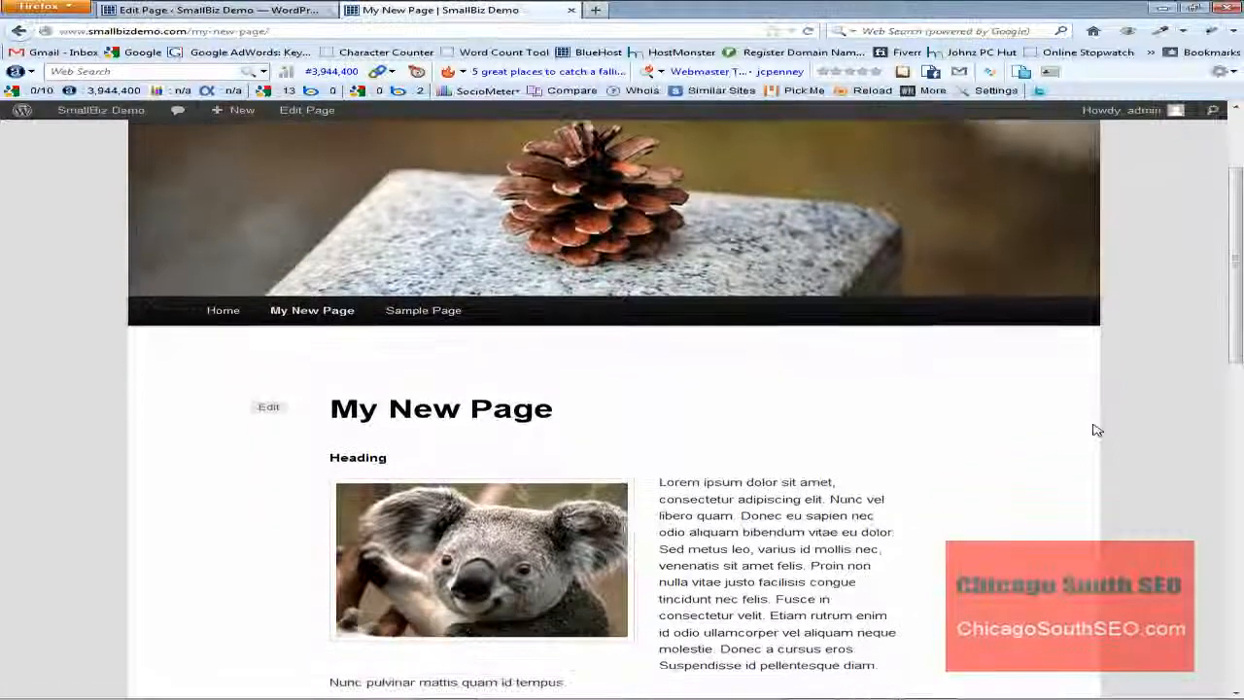
scroll(1097, 430, "down", 3)
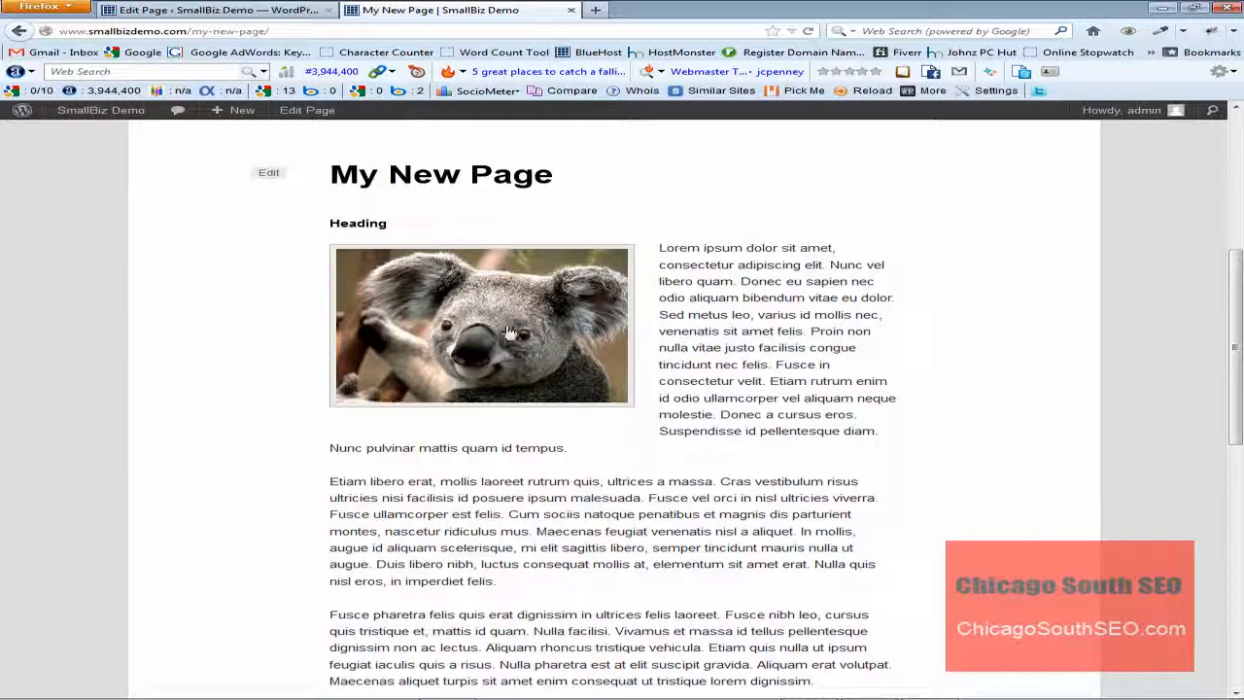
scroll(703, 441, "down", 7)
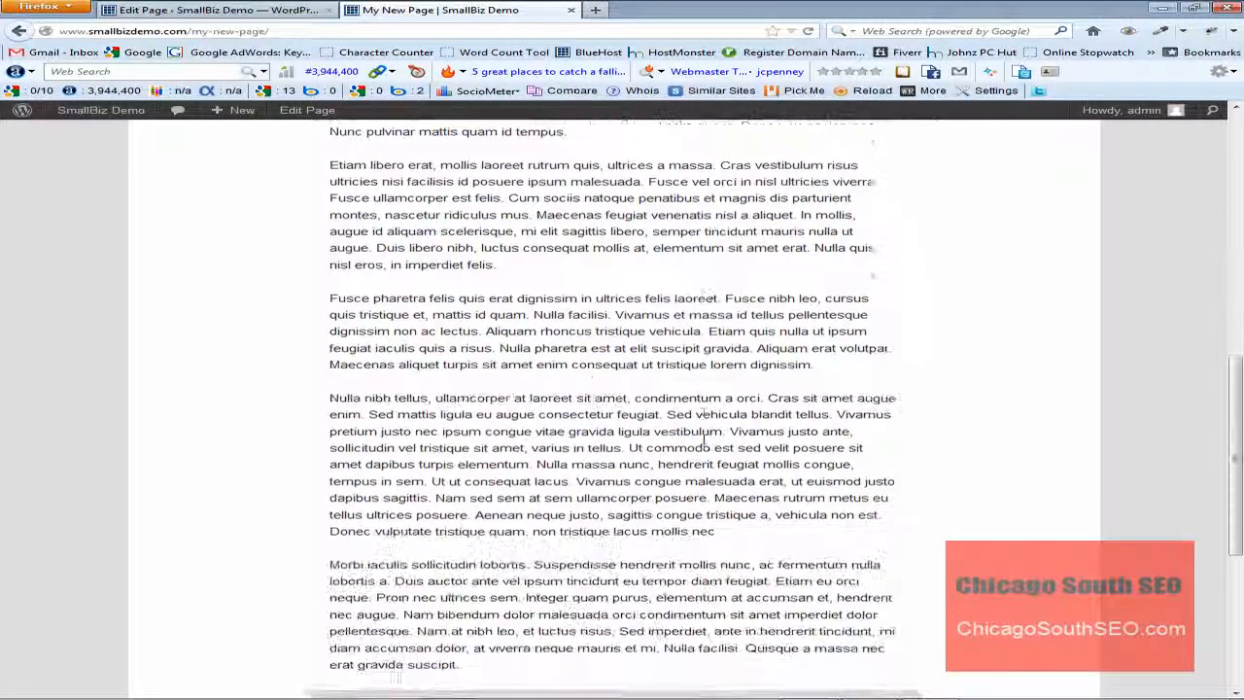
scroll(703, 441, "up", 8)
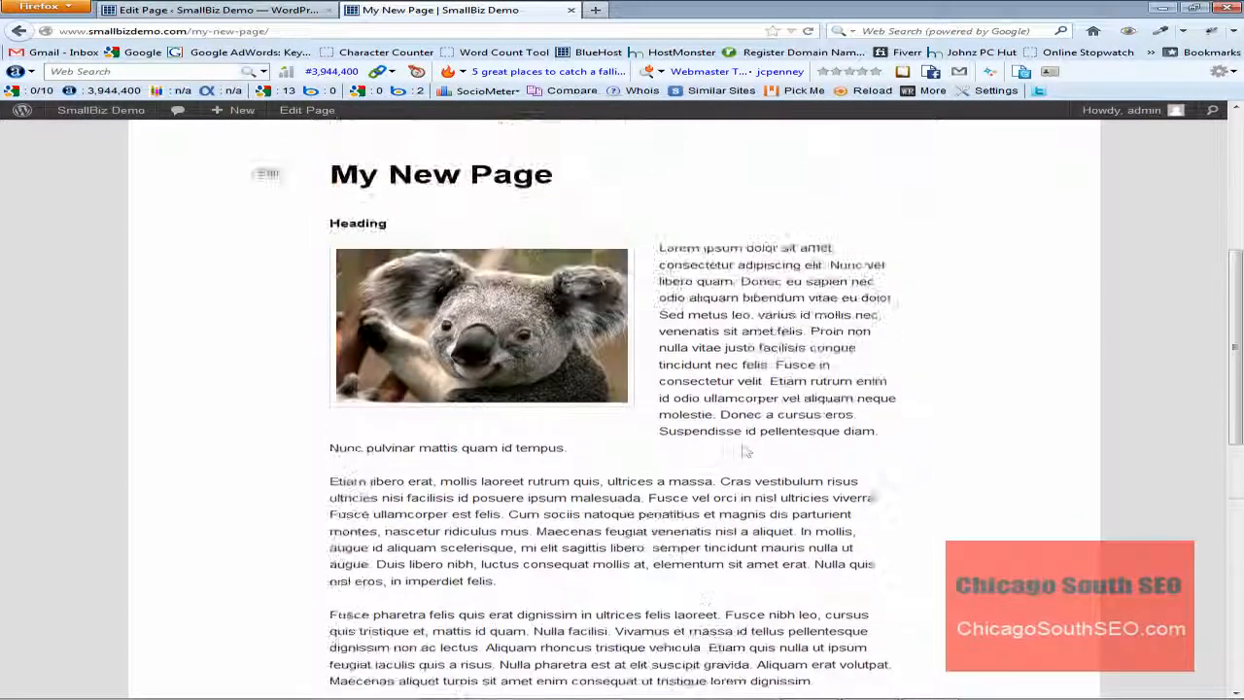
scroll(797, 455, "up", 6)
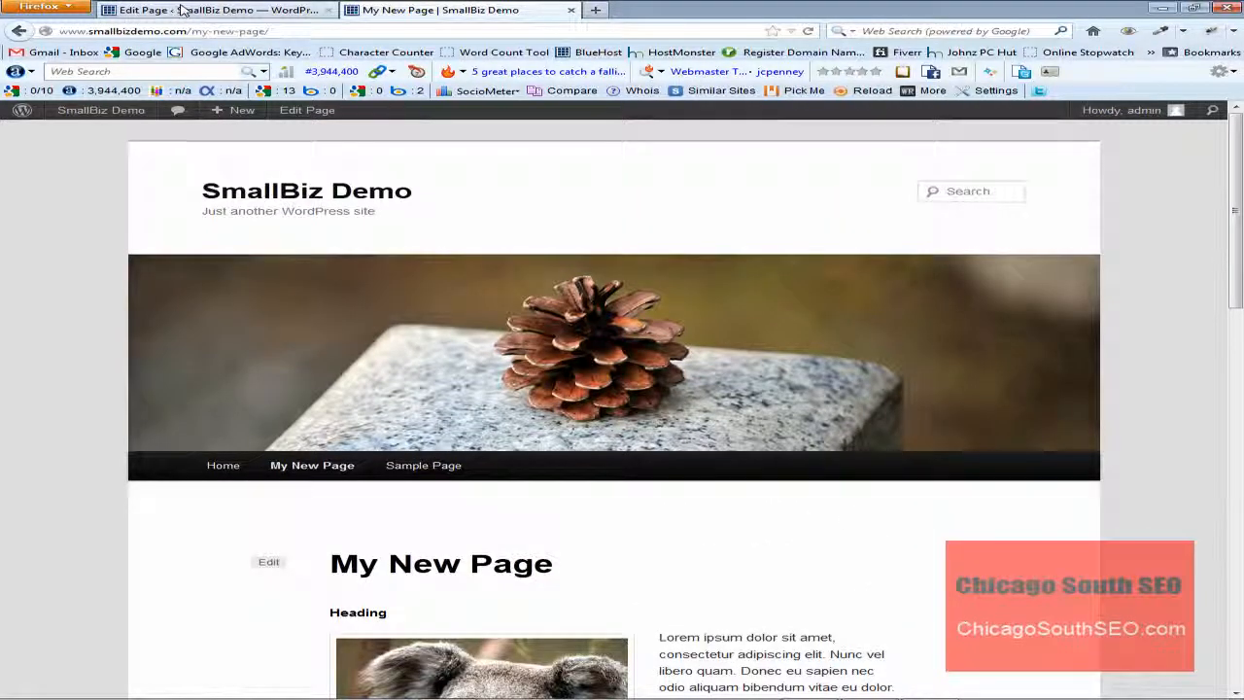
Return to editing My New Page, disallow comments as well as trackbacks and pingbacks, and update the page.
left_click(184, 10)
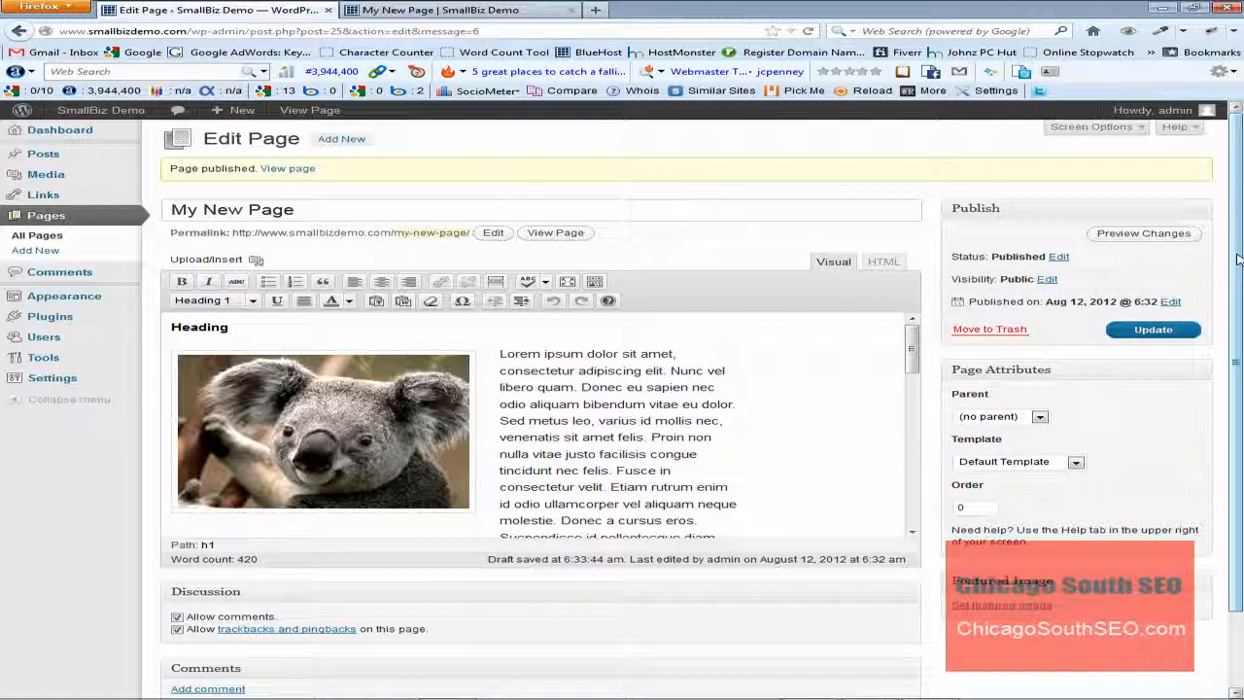
left_click_drag(1238, 257, 1240, 359)
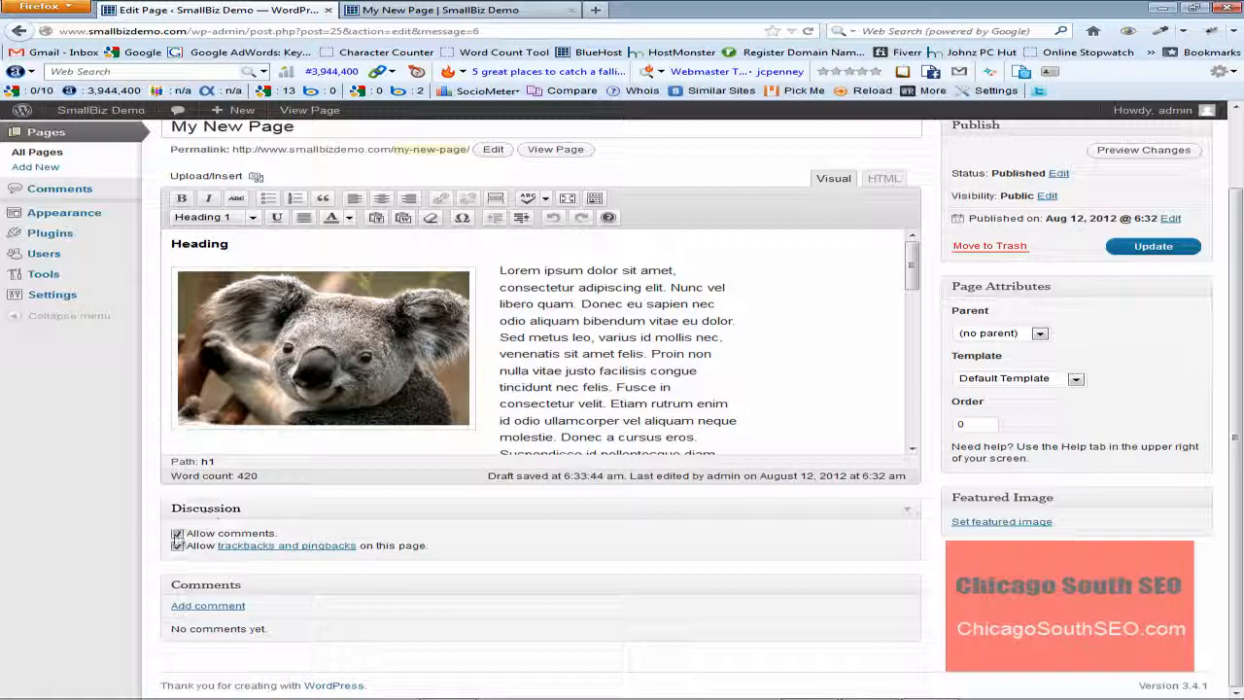
left_click(177, 534)
scroll(796, 458, "up", 2)
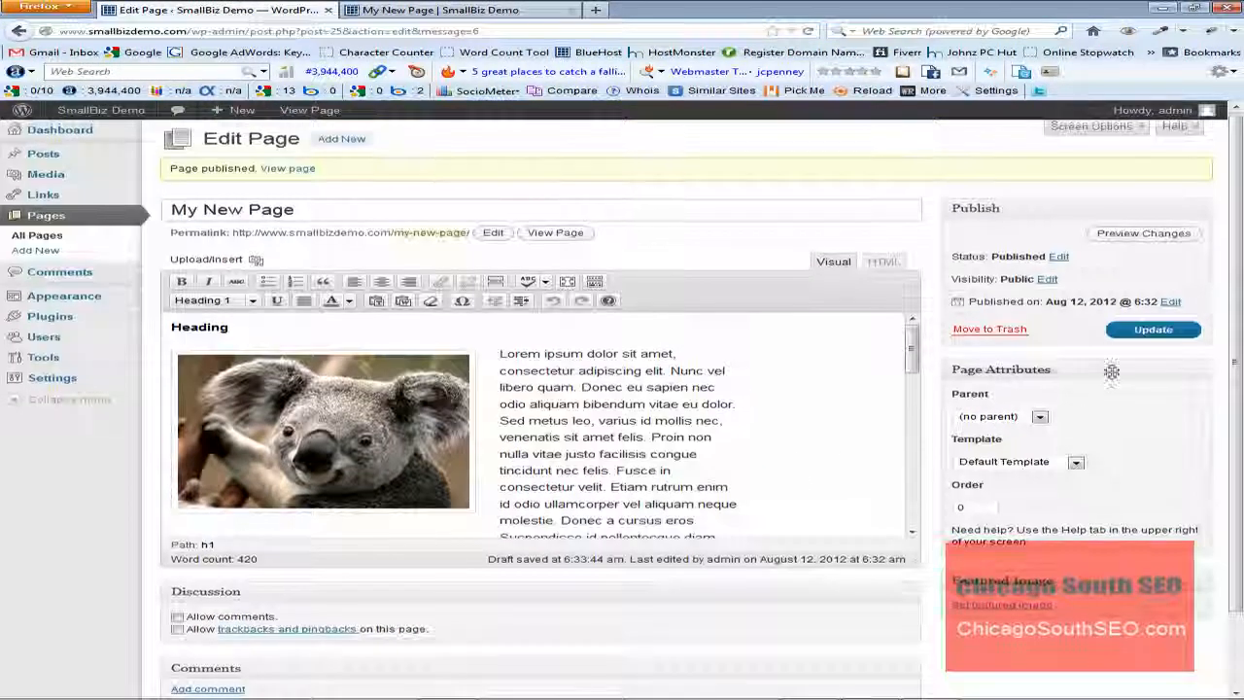
left_click(1147, 329)
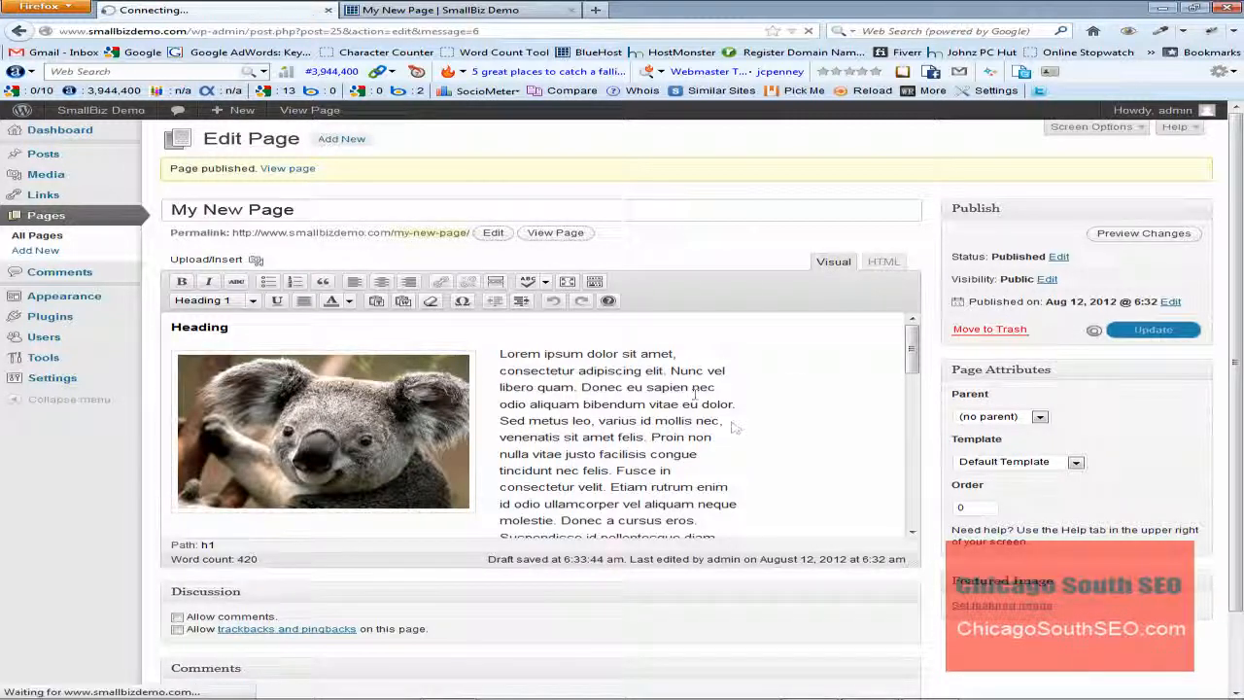